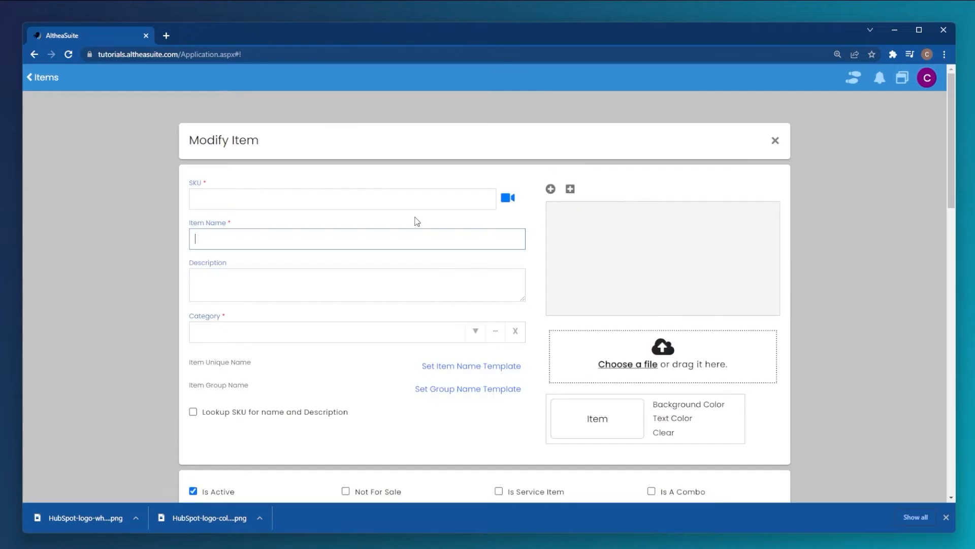
Choose Allied Electronics Ltd. as the item's preferred supplier and check the full supplier list.
scroll(462, 322, "down", 5)
scroll(463, 324, "down", 9)
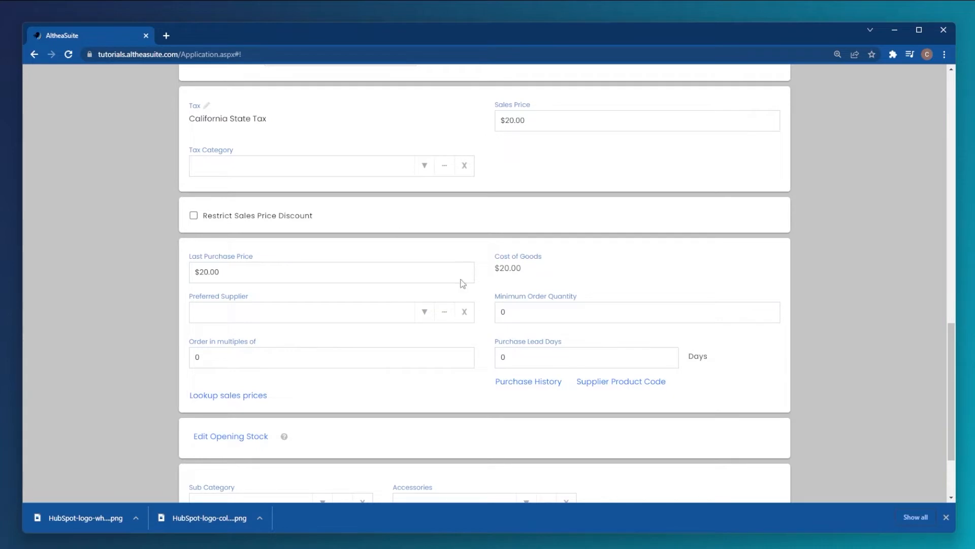
left_click(242, 276)
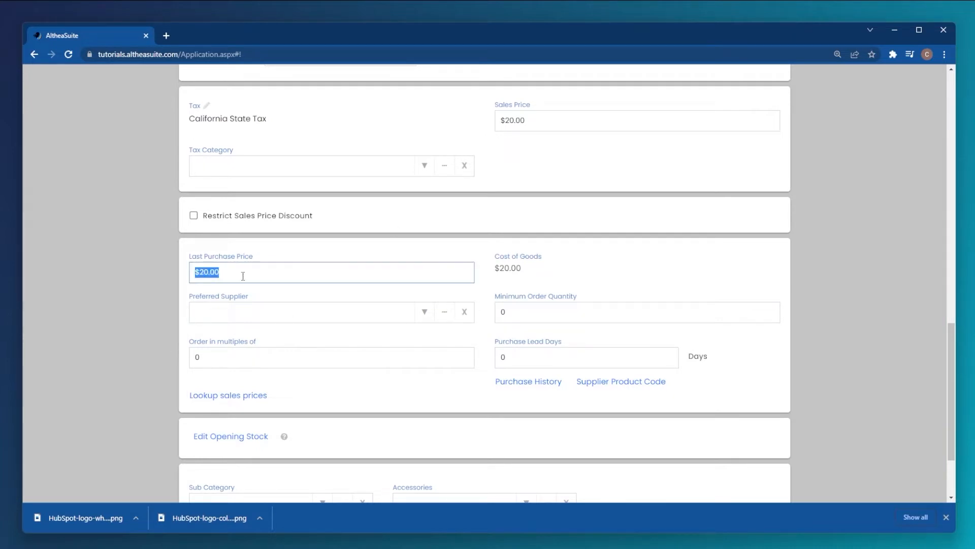
left_click(563, 272)
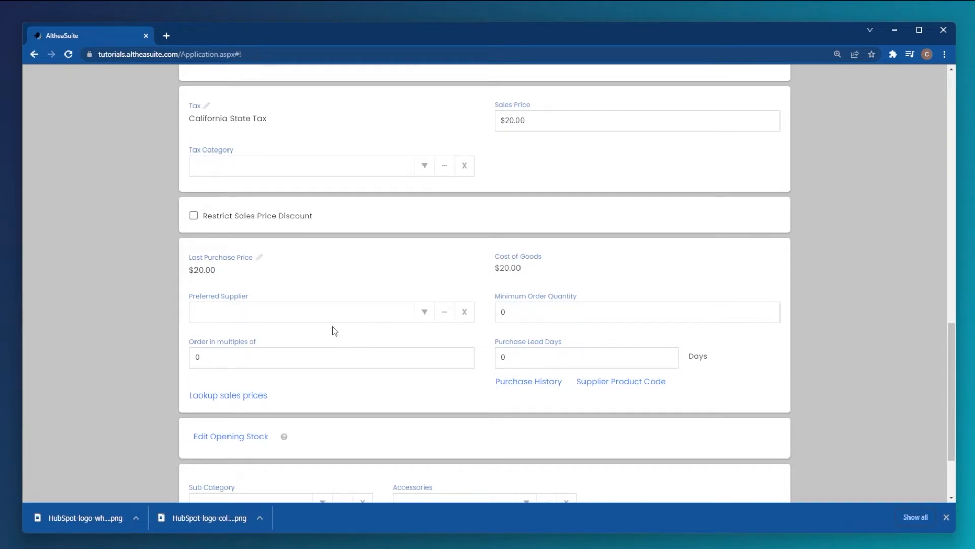
left_click(424, 313)
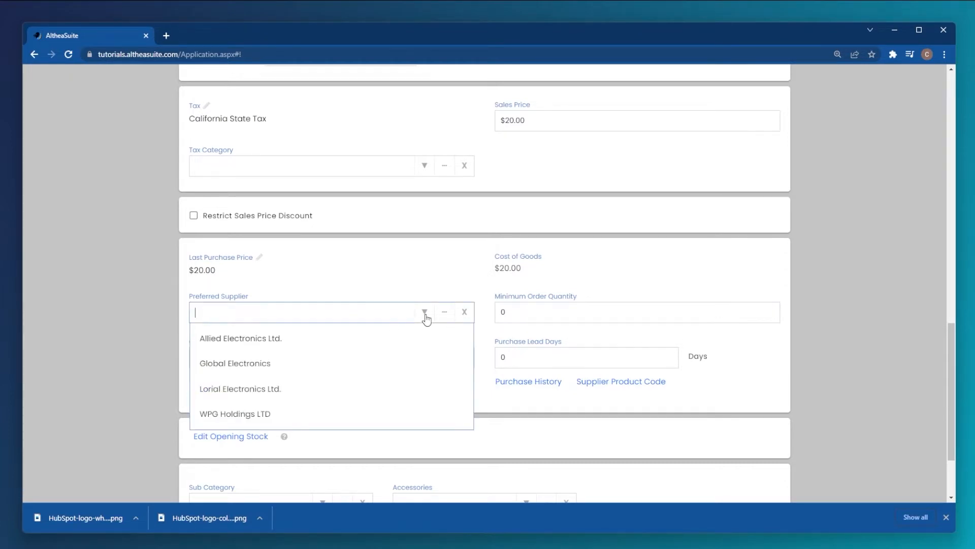
left_click(326, 341)
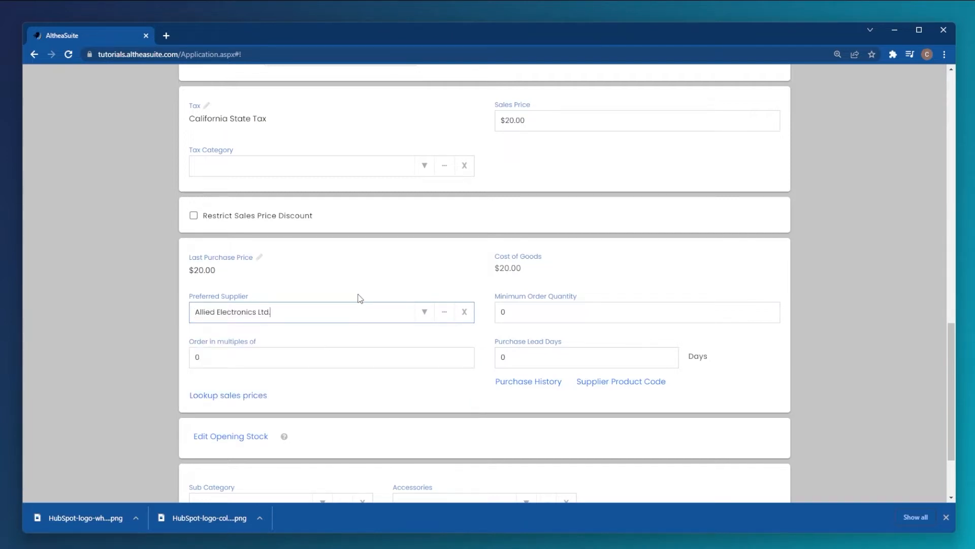
left_click(443, 311)
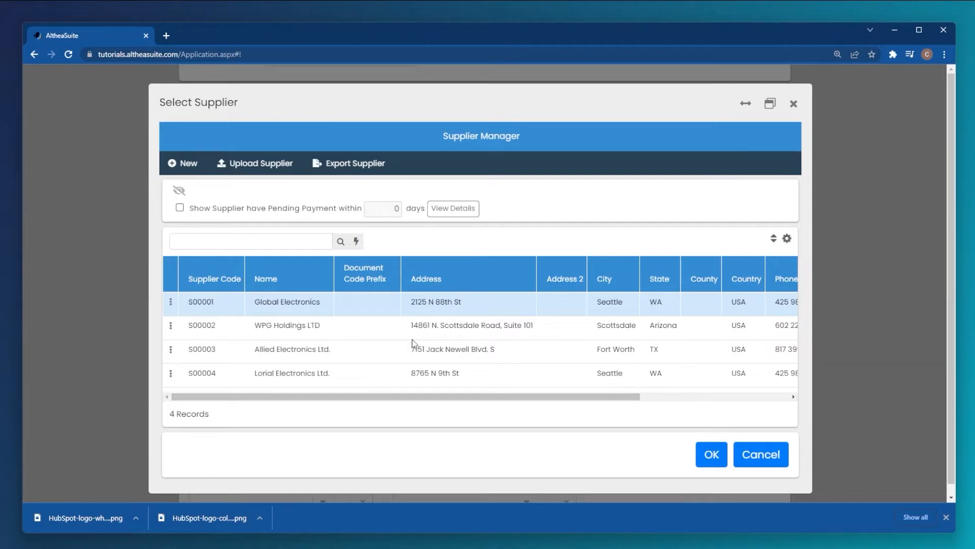
left_click(793, 103)
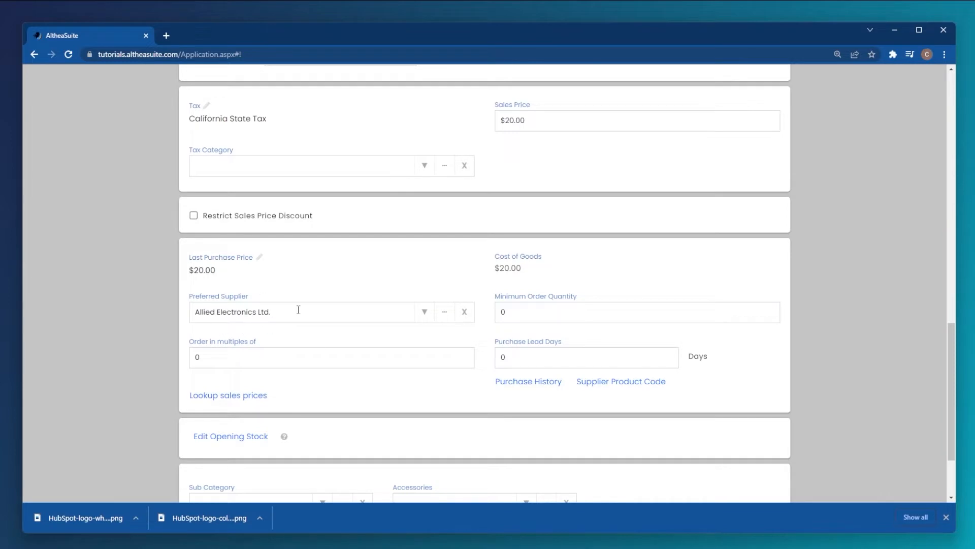
Set the item's minimum order quantity to 6 and its purchase lead days to 10.
left_click(556, 316)
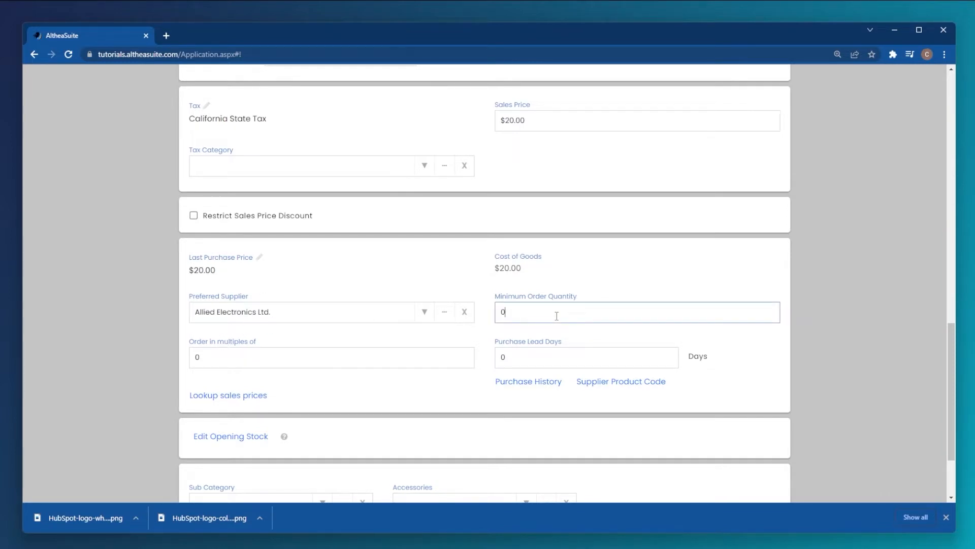
key("BackSpace")
type("6")
left_click(538, 358)
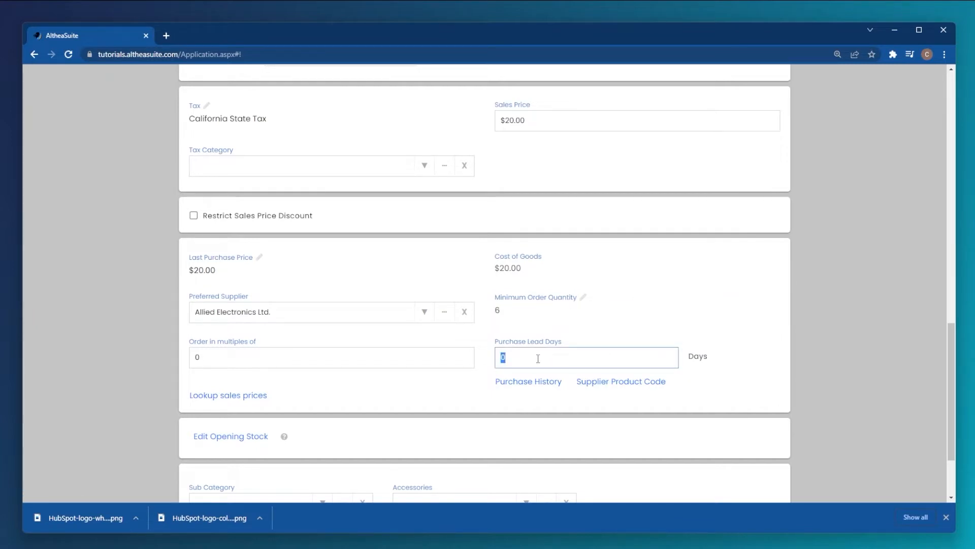
type("10")
left_click(752, 397)
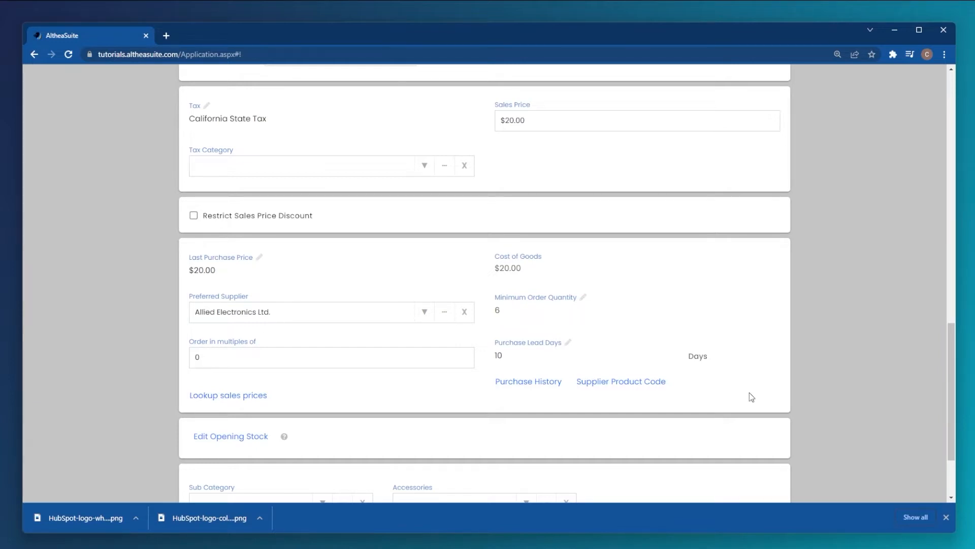
Review the item's supplier product code entry for Allied Electronics Ltd. and close the list.
left_click(630, 387)
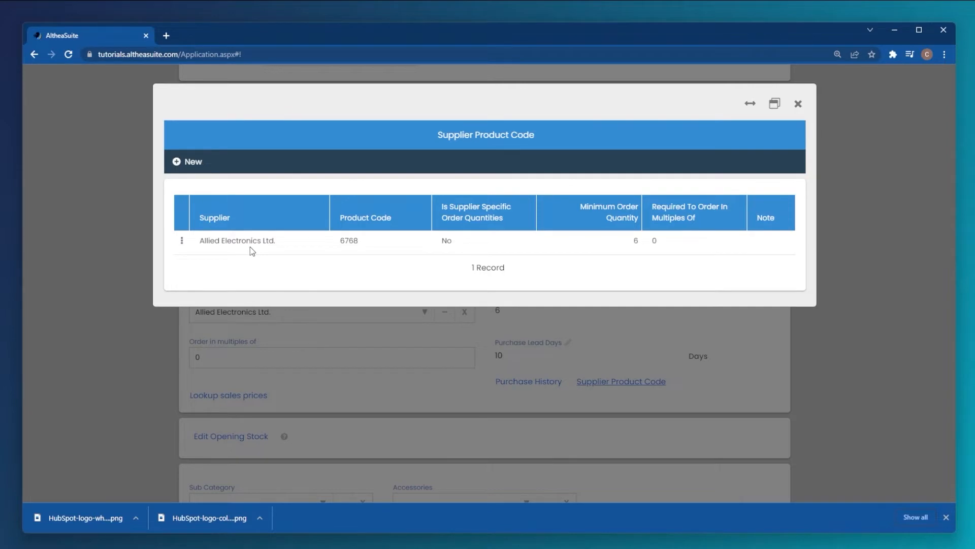
double_click(336, 246)
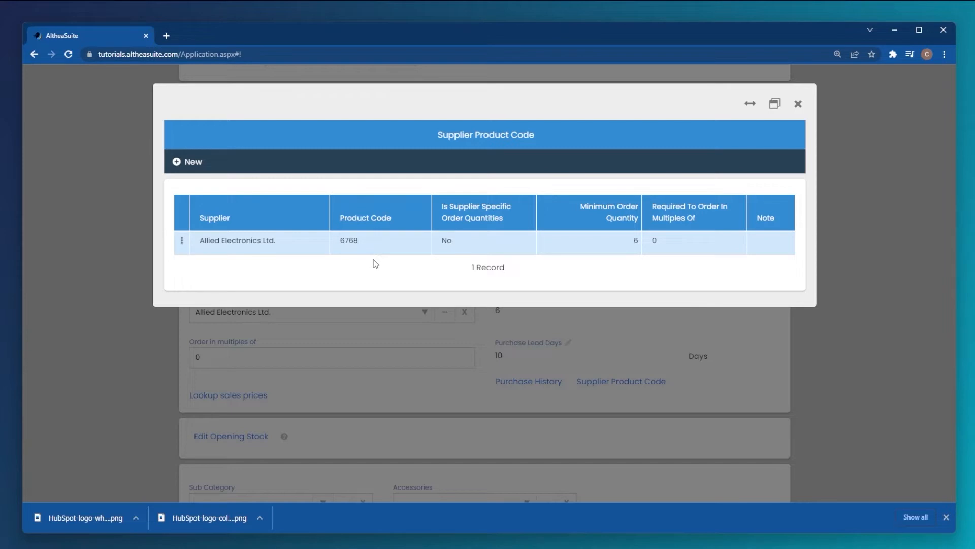
double_click(343, 243)
left_click(798, 105)
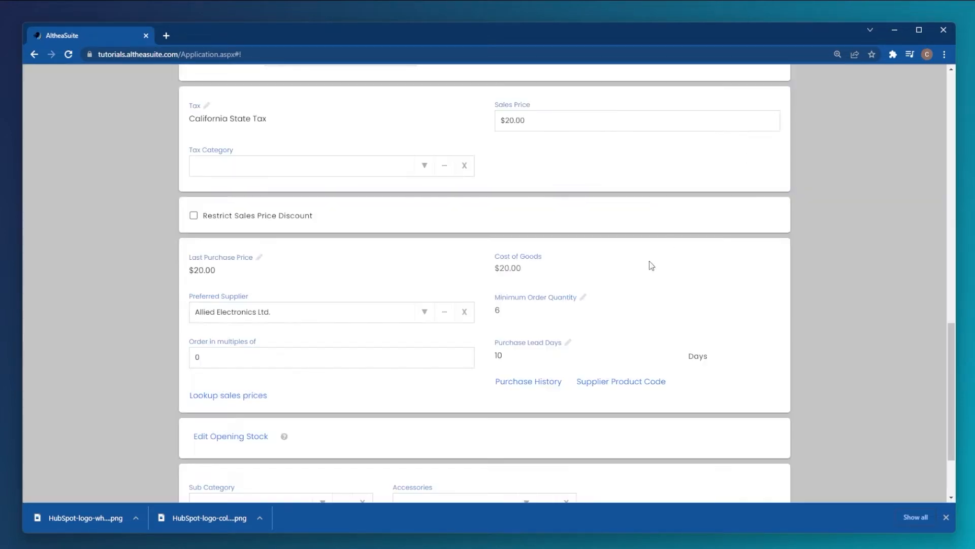
Save the updated item and return to the items list.
scroll(619, 313, "down", 2)
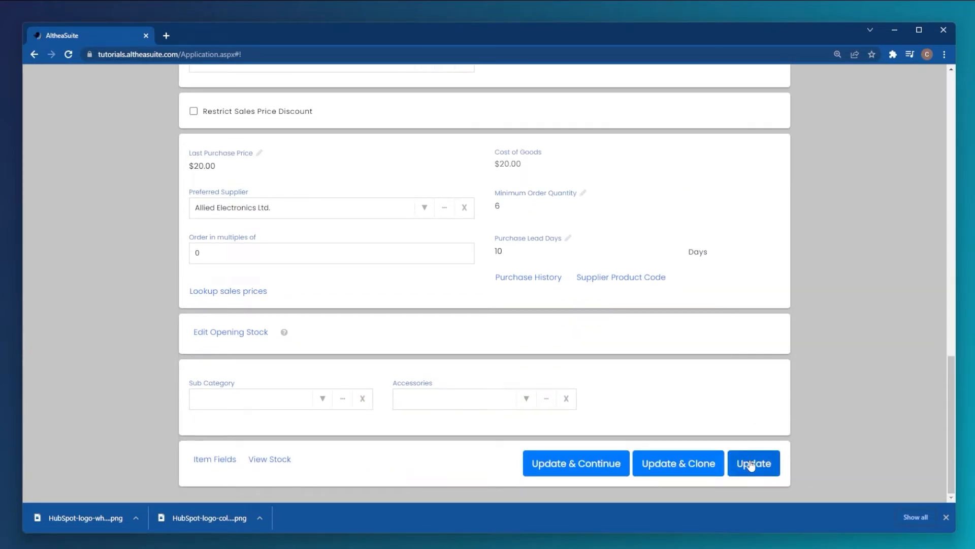
left_click(751, 465)
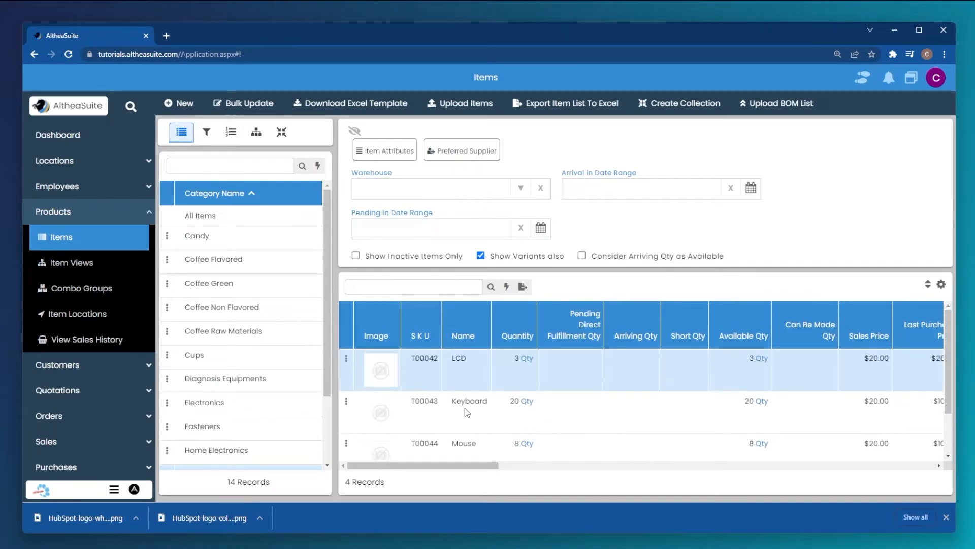
scroll(468, 435, "down", 1)
scroll(488, 440, "up", 2)
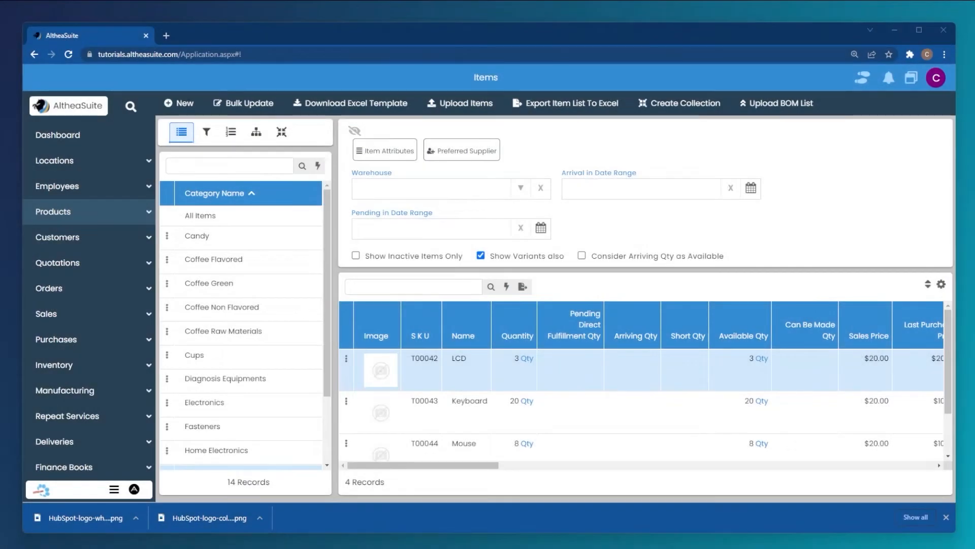
Open the purchase orders list and start a new purchase order.
left_click(92, 348)
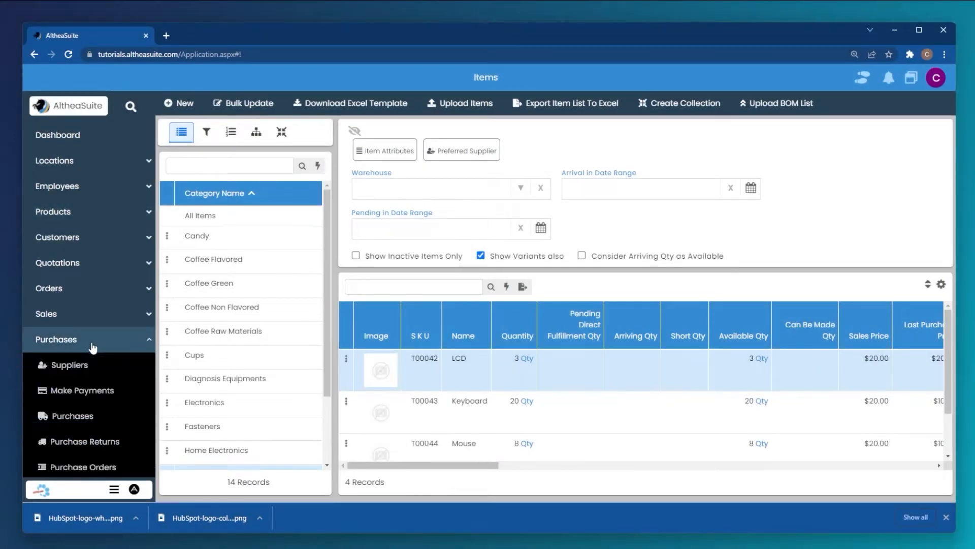
scroll(93, 350, "down", 2)
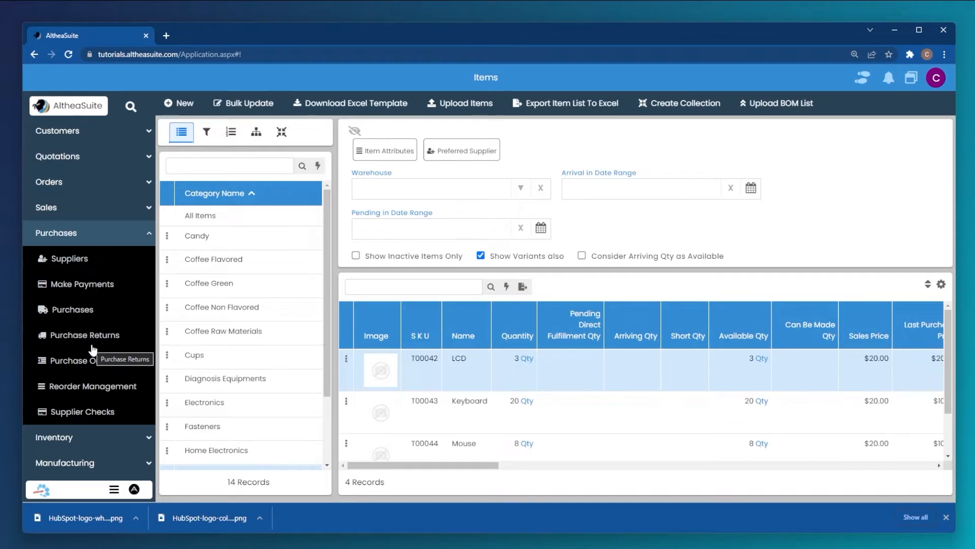
left_click(104, 363)
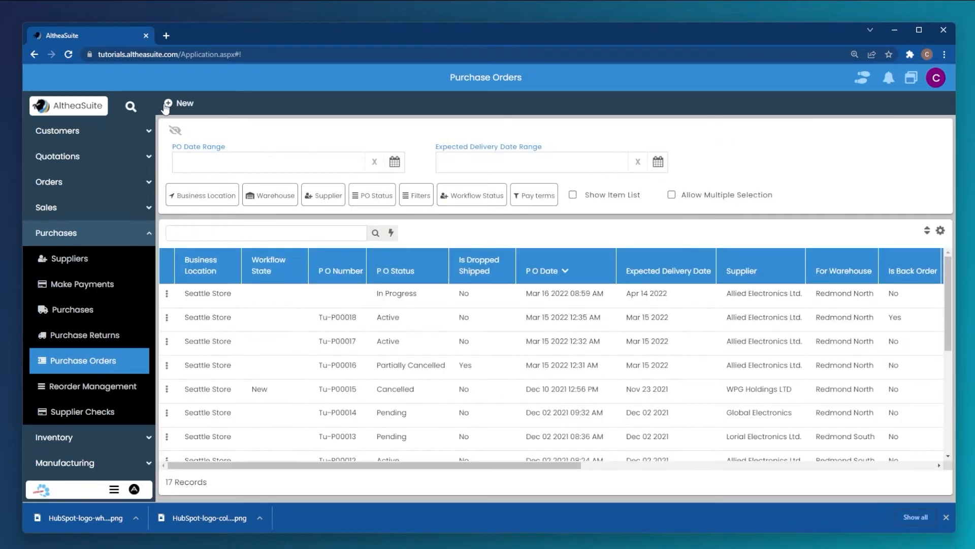
left_click(166, 105)
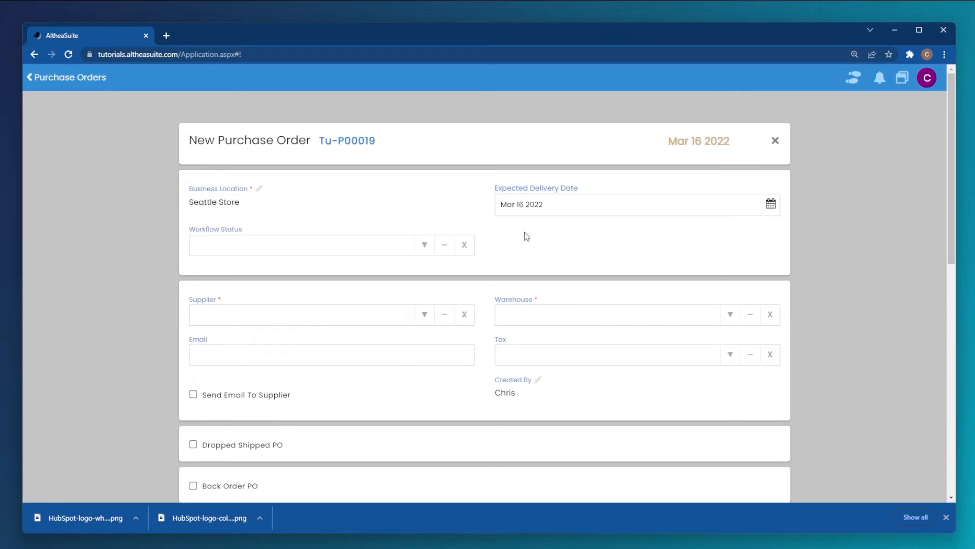
Set the purchase order's expected delivery date to Apr 12 2022.
left_click(772, 207)
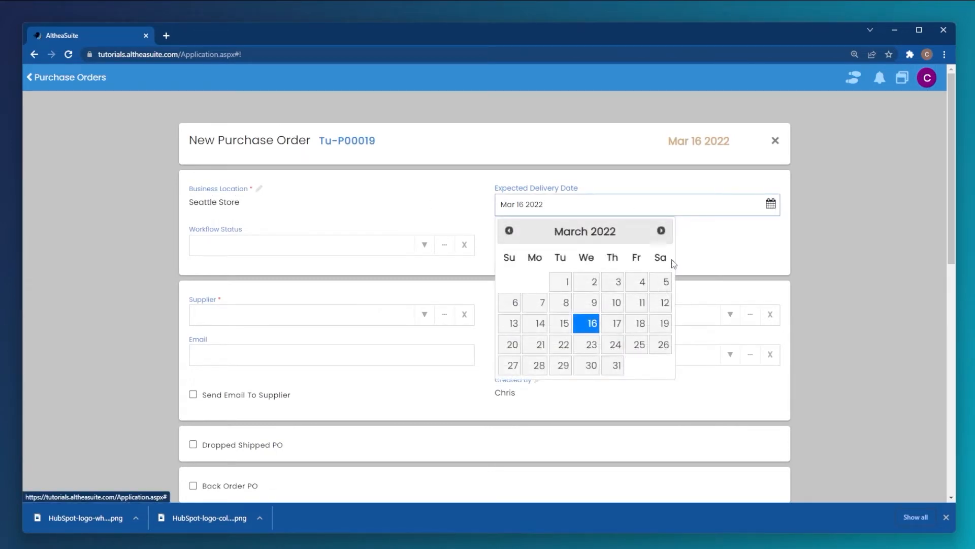
left_click(661, 230)
left_click(560, 324)
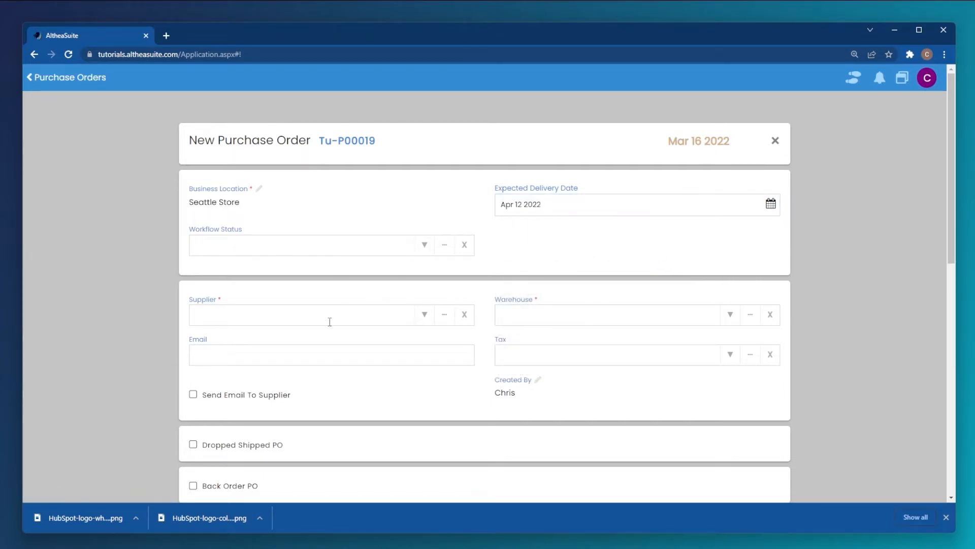
Select Allied Electronics Ltd. as the order's supplier and Redmond North as its warehouse.
left_click(423, 318)
left_click(298, 348)
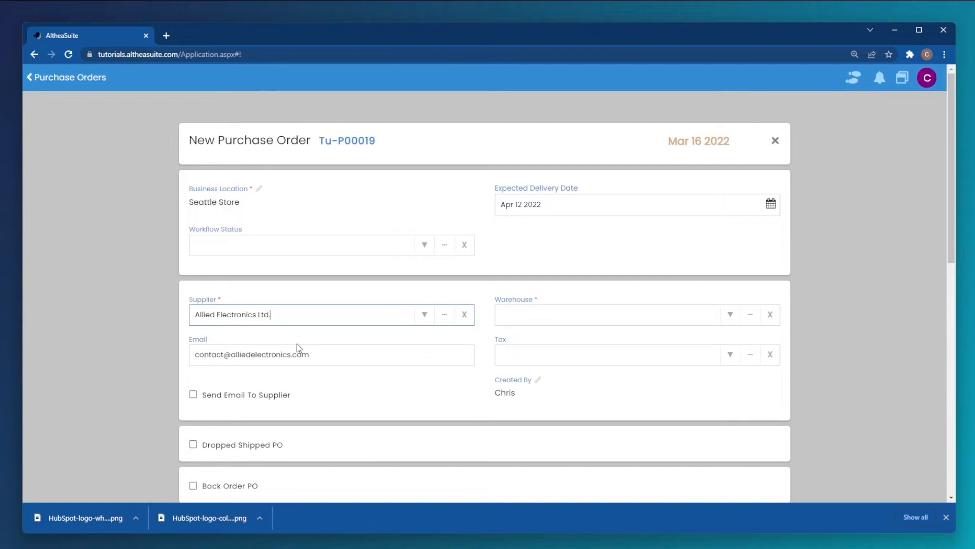
left_click(726, 316)
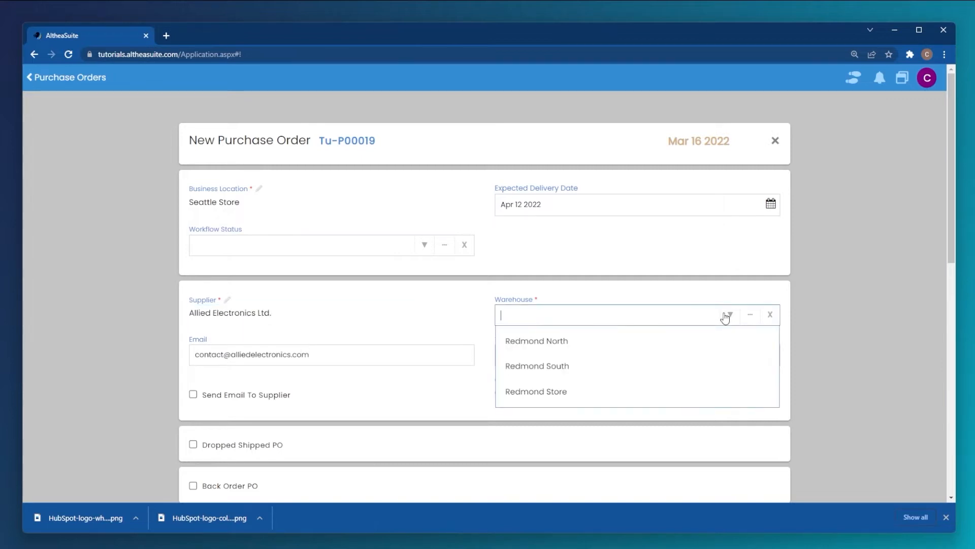
left_click(571, 341)
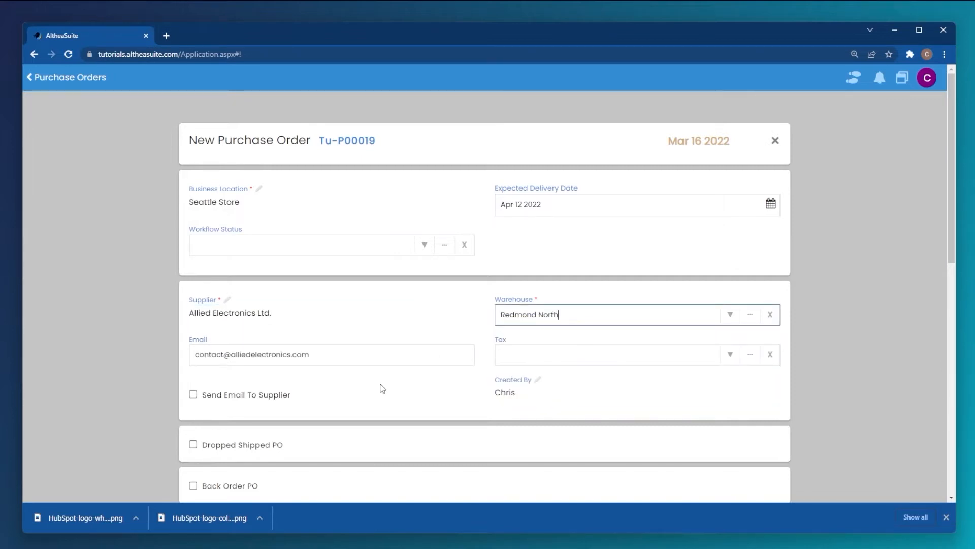
left_click(321, 354)
left_click(348, 382)
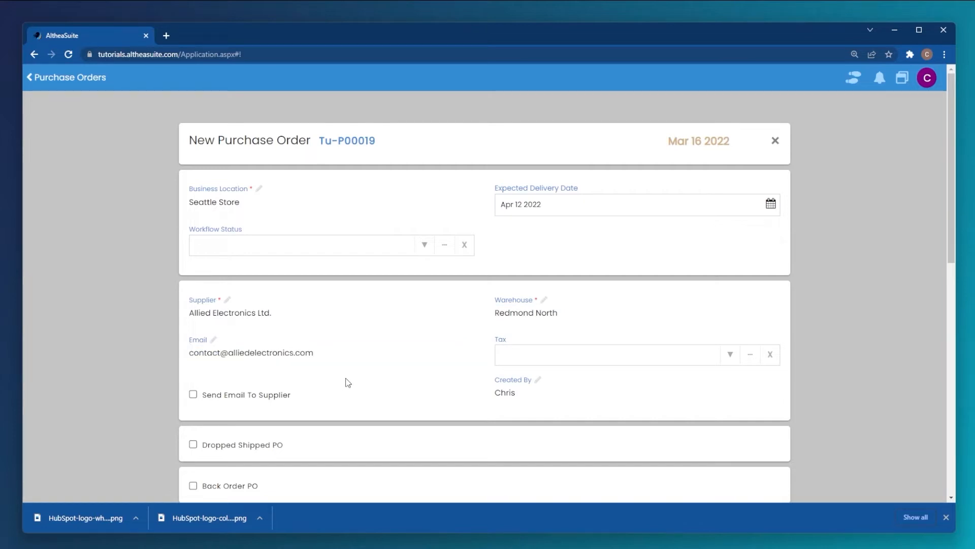
left_click(199, 396)
left_click(193, 395)
Add the LCD item to the purchase order.
scroll(431, 404, "down", 5)
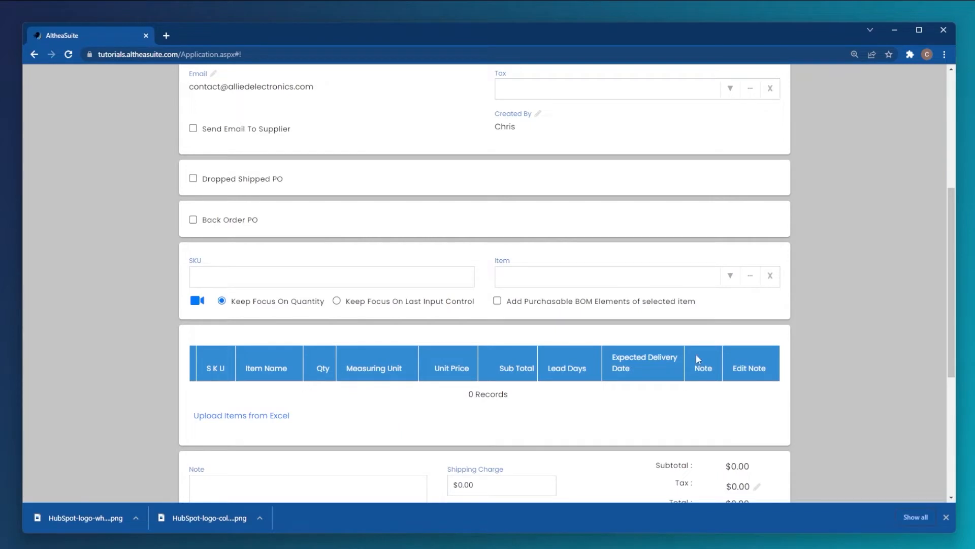
left_click(719, 278)
type("lcd")
left_click(515, 314)
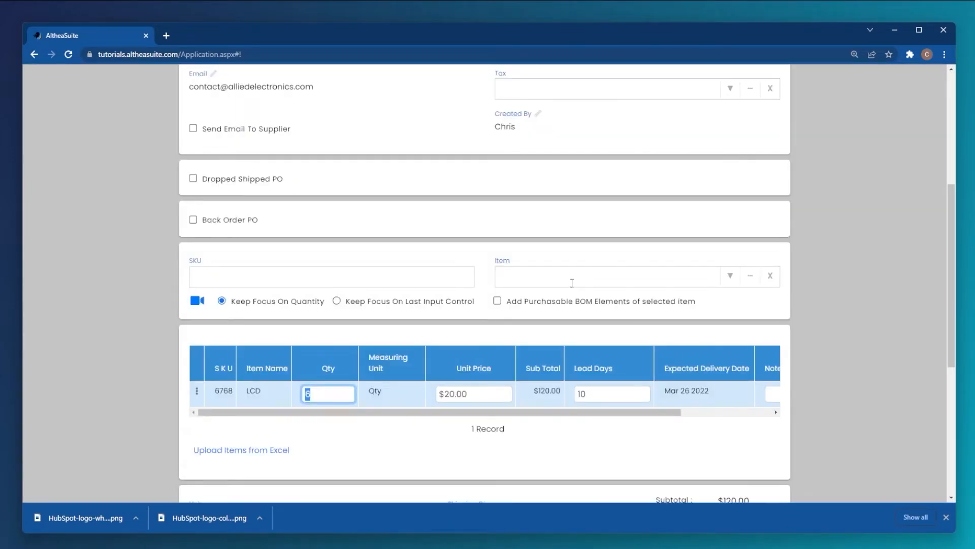
Add the Mouse item to the purchase order.
left_click(728, 279)
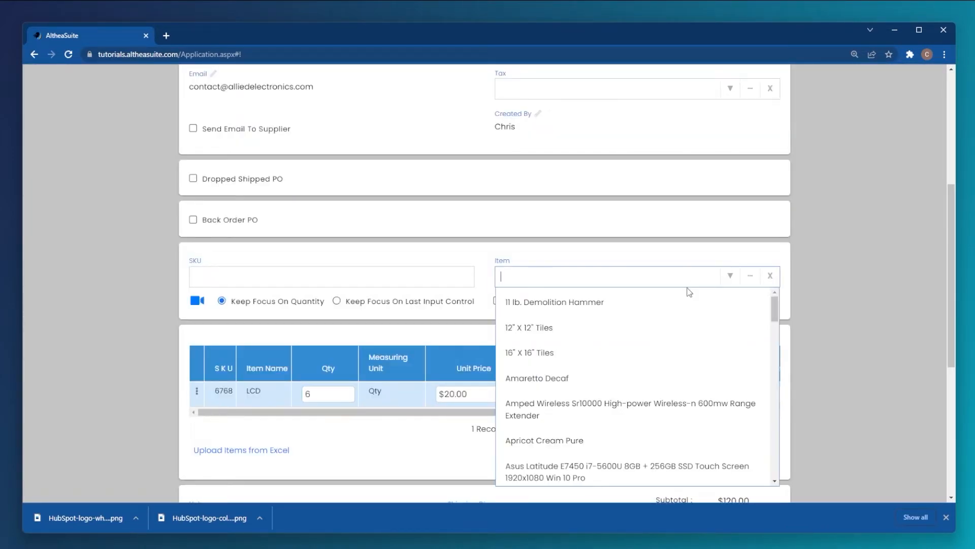
type("nm")
key("BackSpace")
key("BackSpace")
type("mouse")
left_click(607, 309)
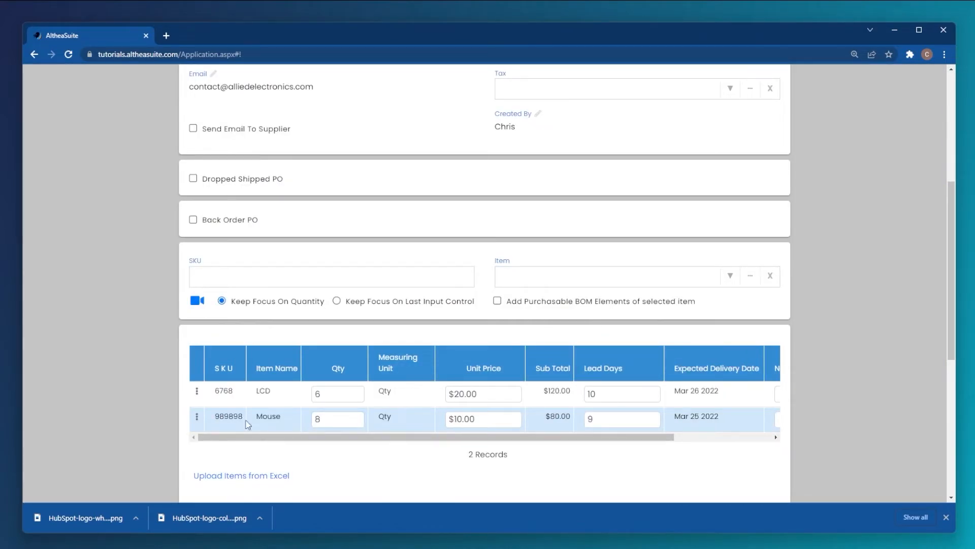
Examine the quantities, supplier SKUs and lead days on the LCD and Mouse order lines.
left_click(336, 393)
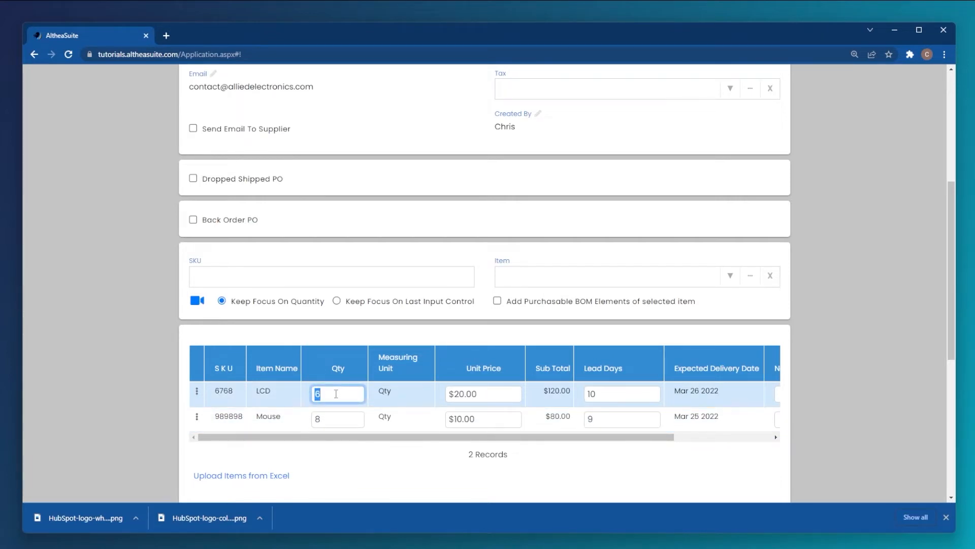
left_click(330, 423)
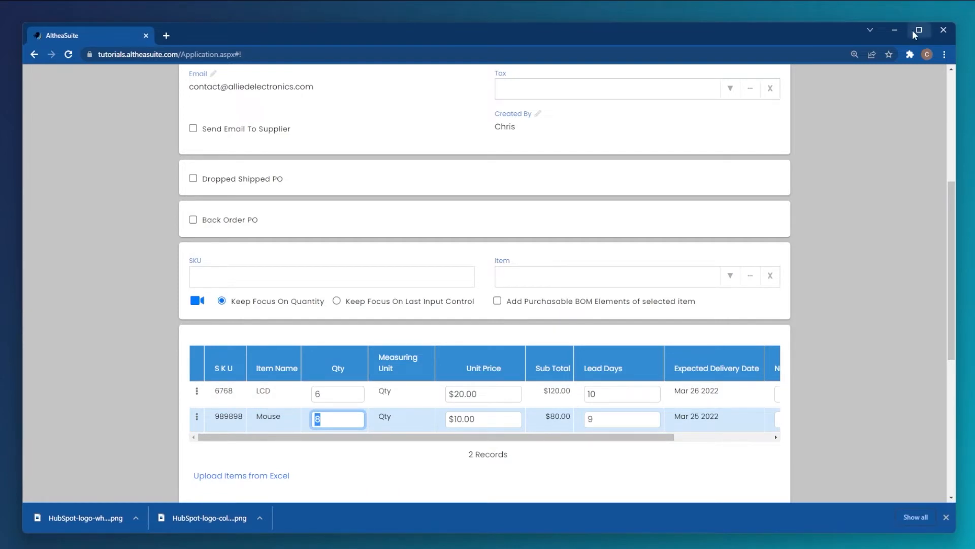
left_click_drag(239, 395, 215, 425)
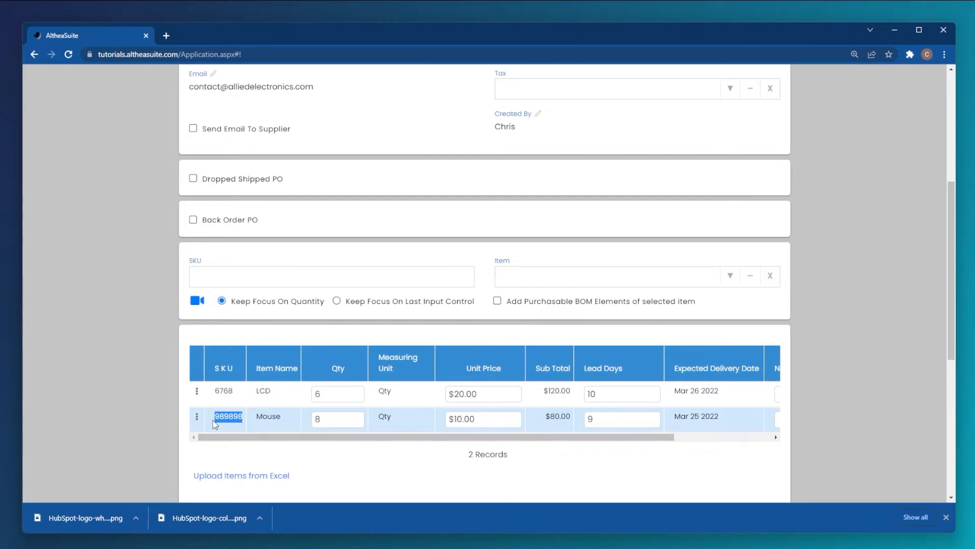
left_click_drag(609, 394, 588, 396)
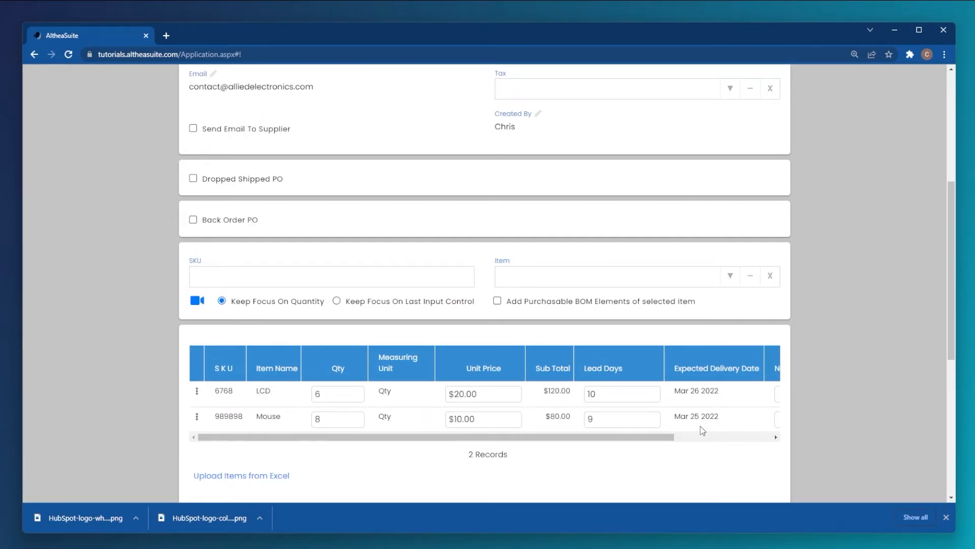
left_click(342, 394)
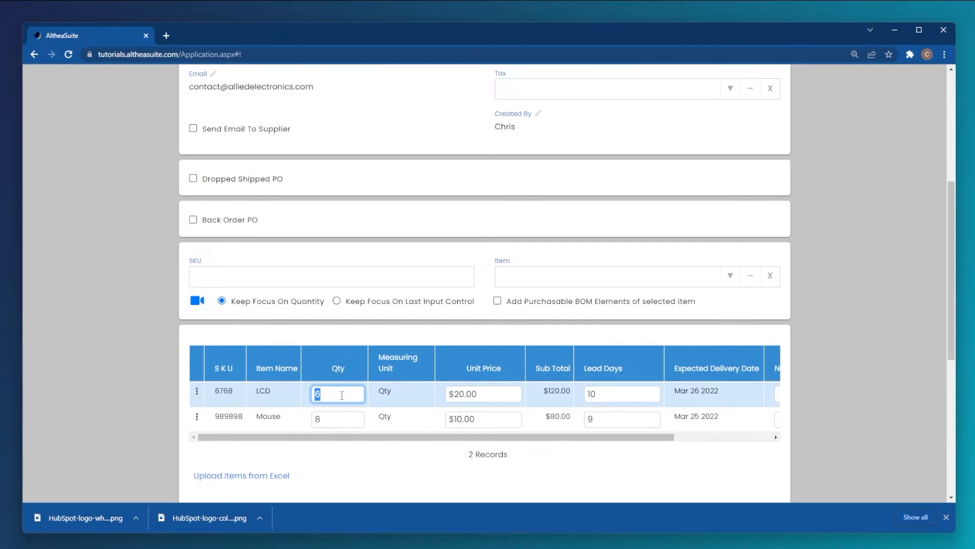
Set the order quantities to 12 for the LCD and 10 for the Mouse.
type("12")
left_click(322, 418)
left_click(322, 418)
type("10")
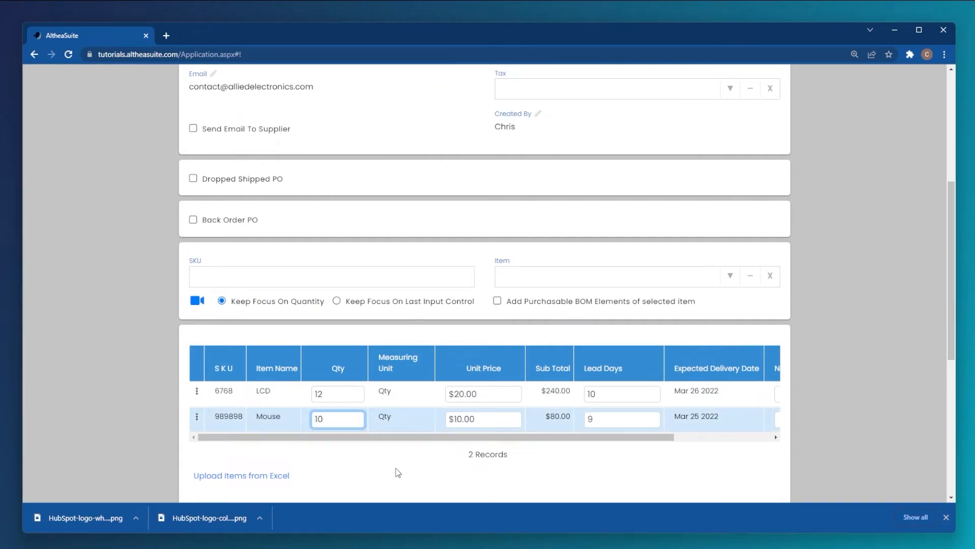
left_click(446, 463)
Look through the available pay terms in the purchase order's PO fields.
scroll(407, 436, "down", 5)
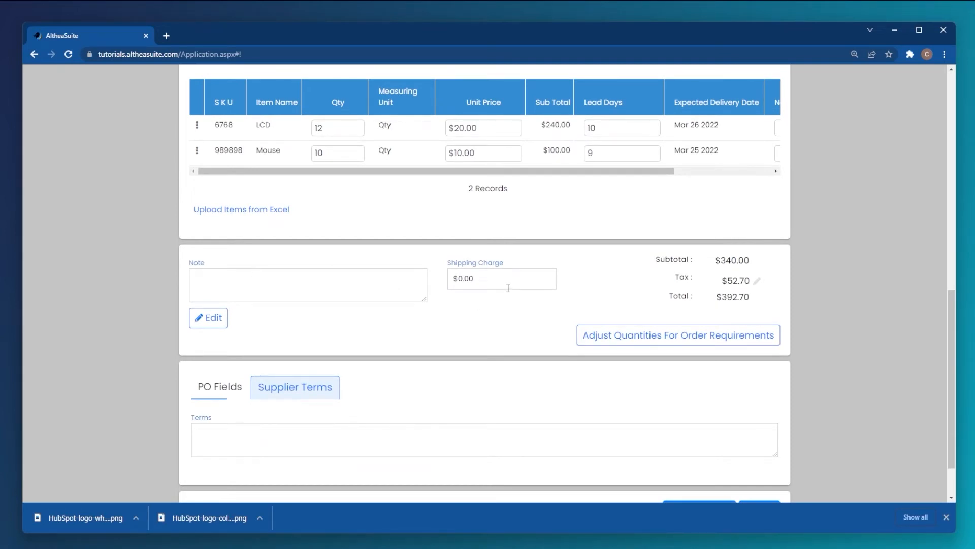
left_click(221, 387)
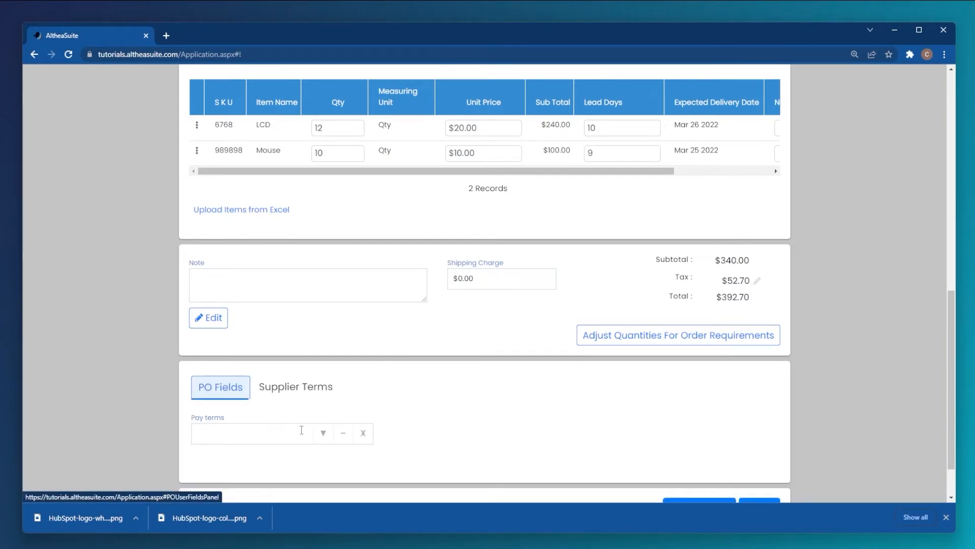
left_click(324, 434)
scroll(244, 468, "down", 1)
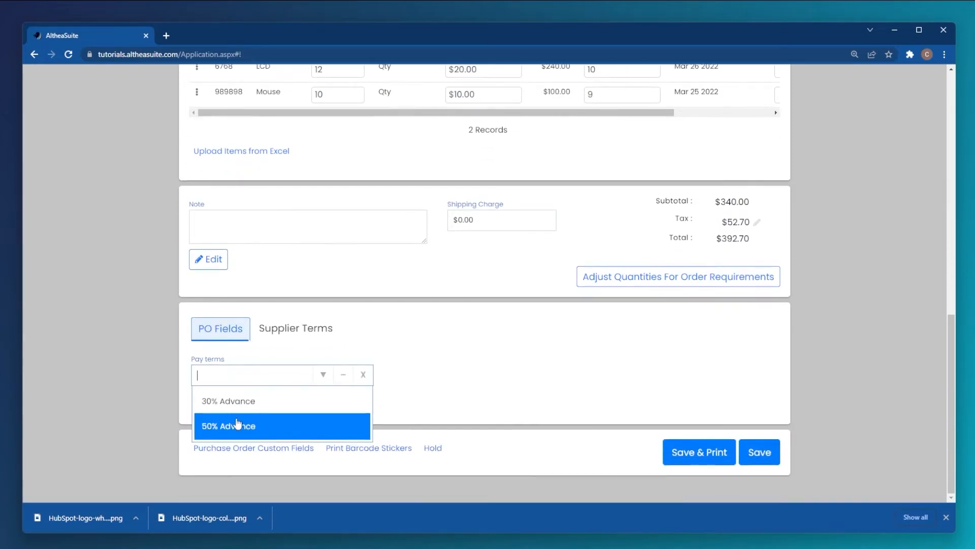
Enter "30 days" as the supplier terms and save the purchase order.
left_click(320, 331)
left_click(263, 379)
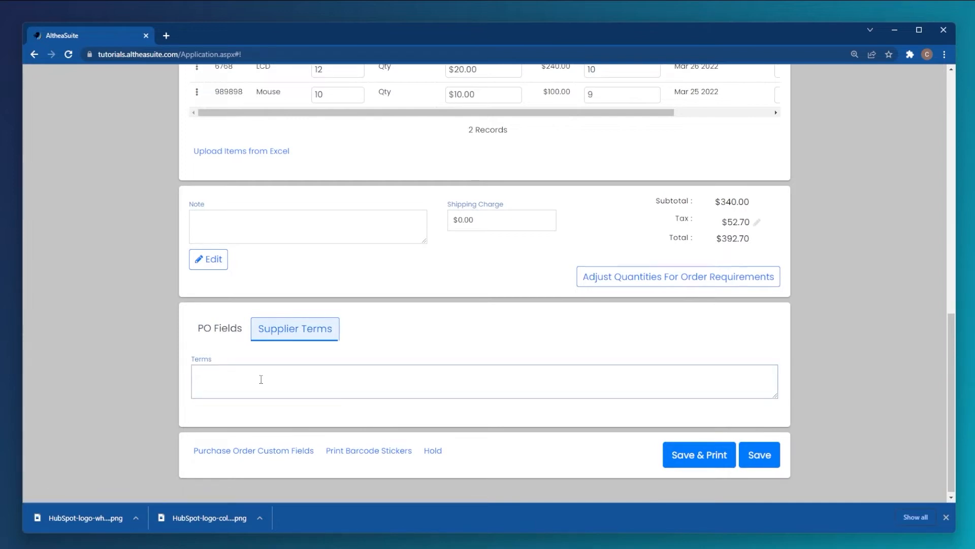
type("30 days")
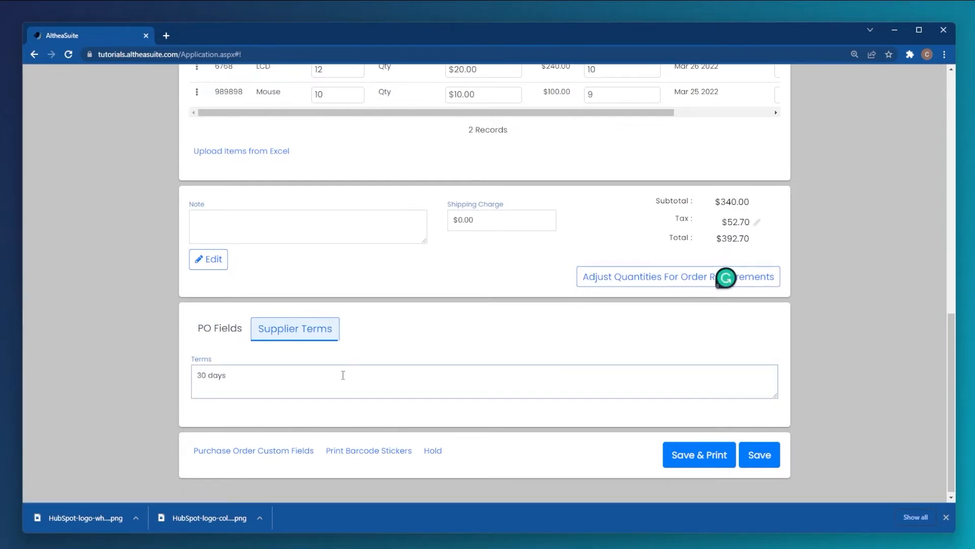
left_click(392, 337)
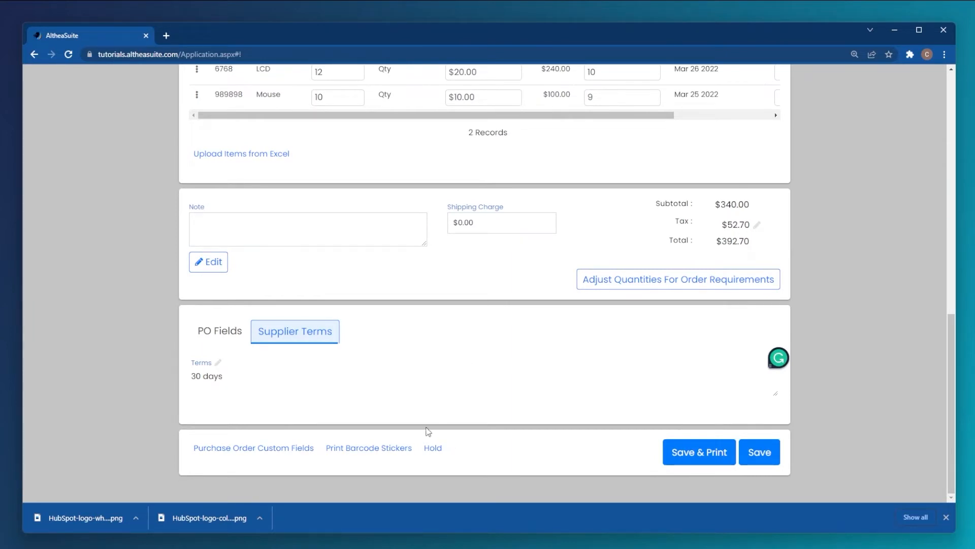
left_click(760, 452)
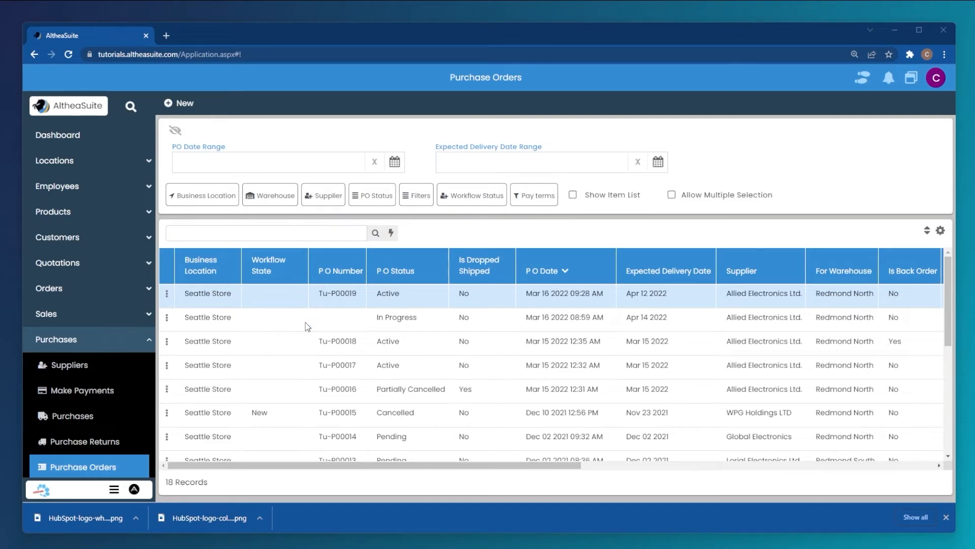
Examine the newest purchase order's number, status, delivery date, totals and pay terms in the purchase orders list.
left_click_drag(354, 292, 320, 295)
left_click(420, 294)
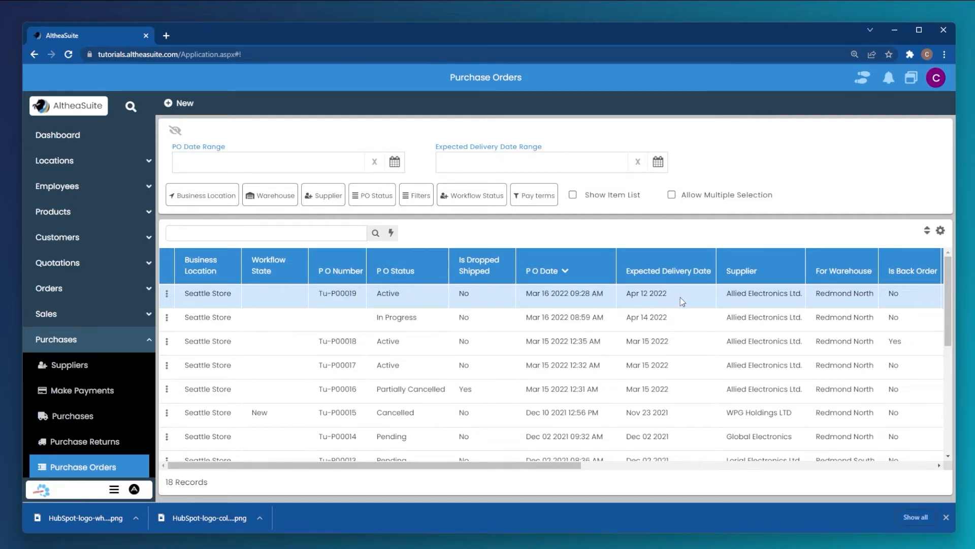
left_click_drag(556, 468, 937, 467)
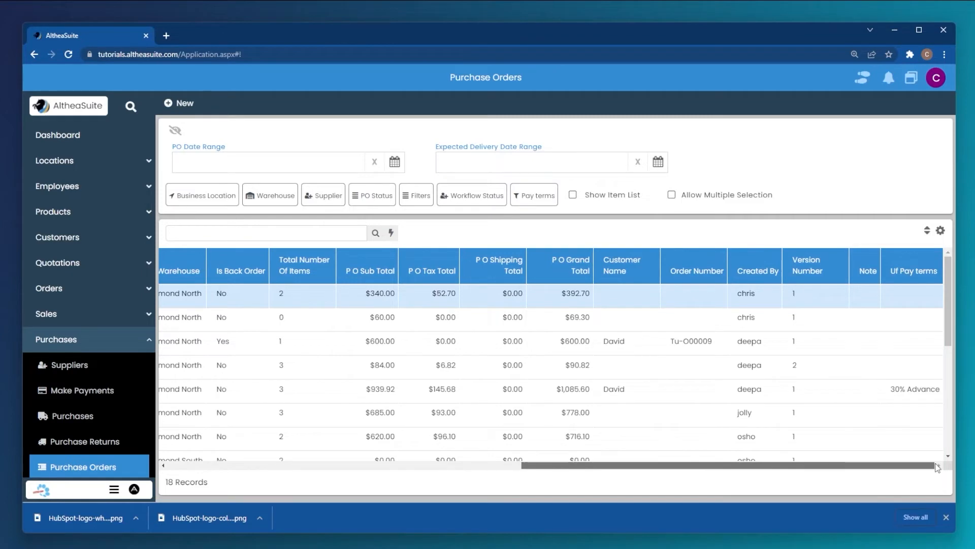
Review the selected fields in the purchase orders grid's column customization and close it without changes.
left_click(942, 232)
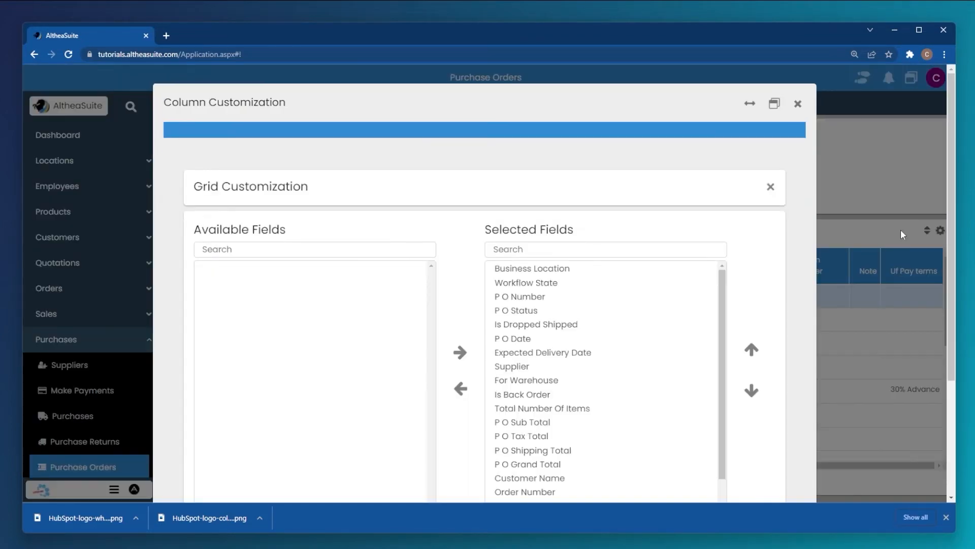
scroll(533, 387, "down", 1)
scroll(533, 387, "down", 3)
scroll(510, 380, "up", 2)
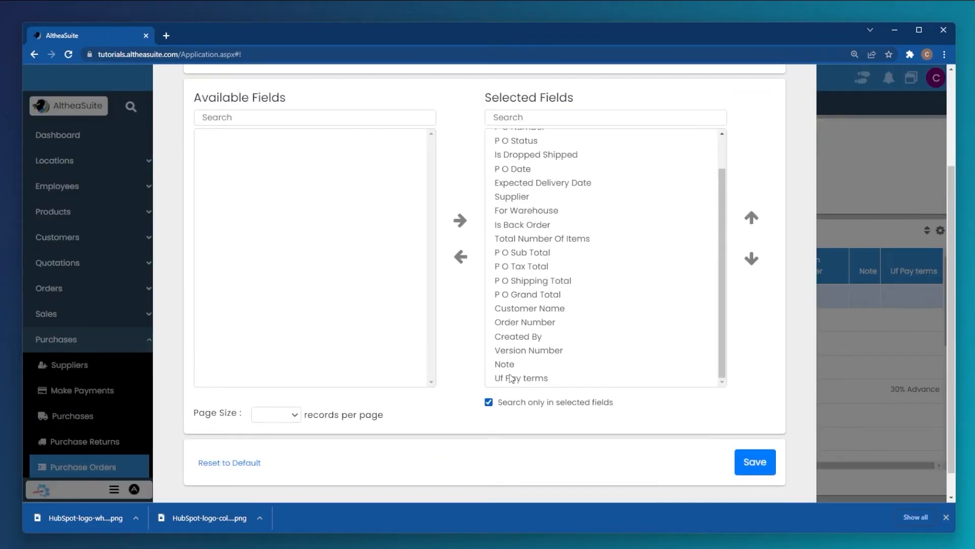
scroll(620, 353, "down", 2)
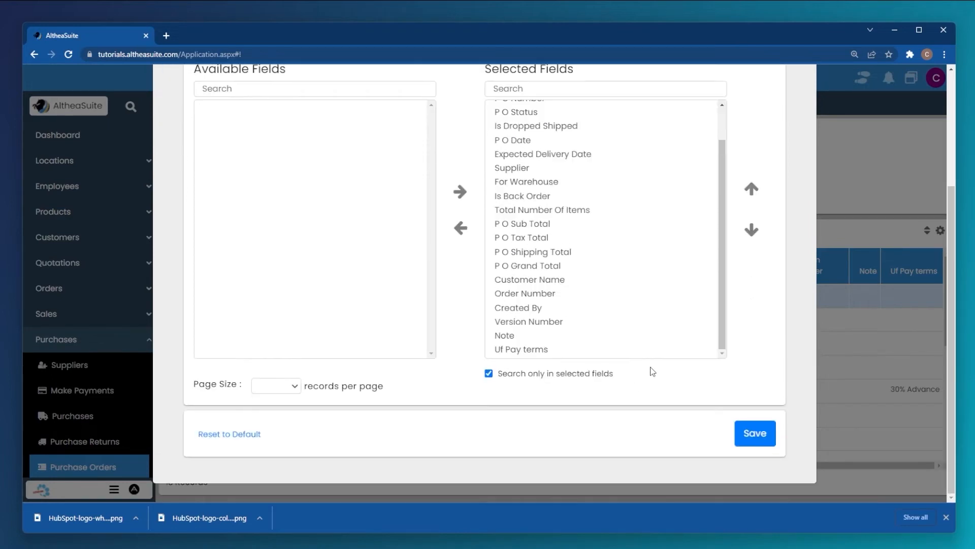
scroll(649, 371, "up", 3)
left_click(797, 104)
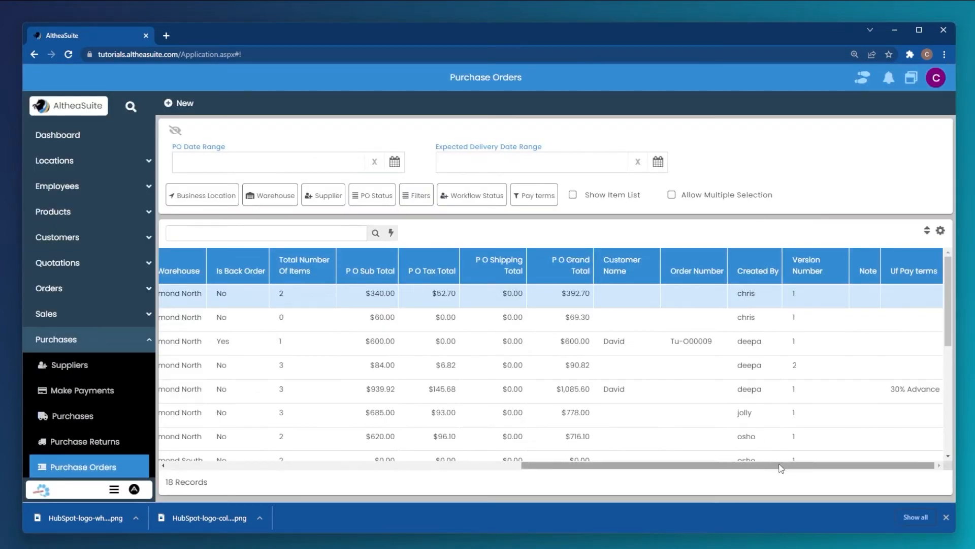
Look through the PO statuses of the older orders in the purchase orders list.
left_click_drag(779, 466, 396, 469)
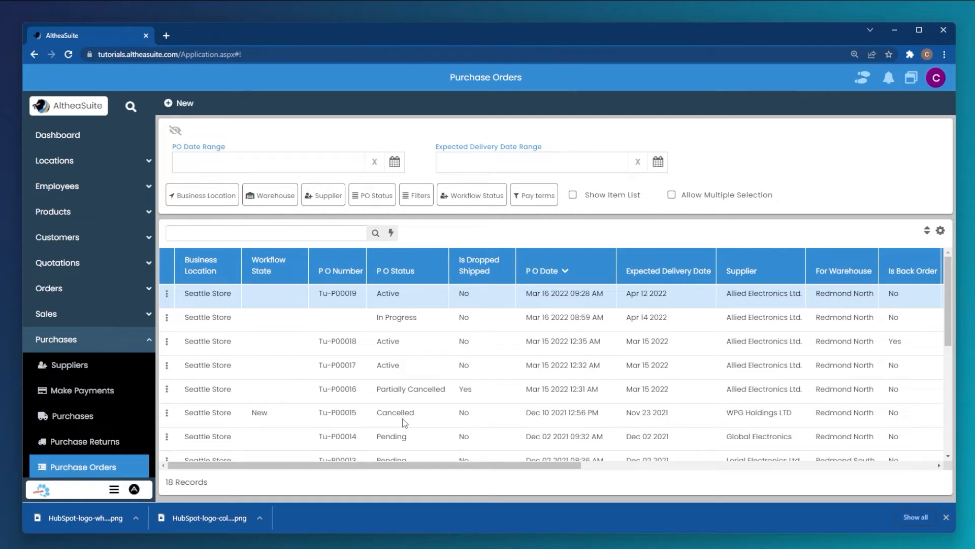
scroll(405, 422, "down", 2)
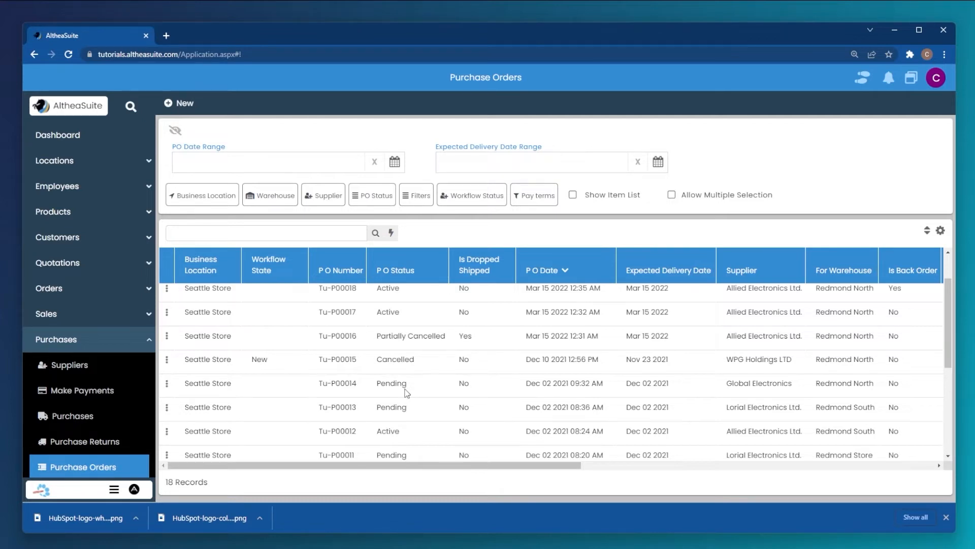
scroll(407, 393, "down", 3)
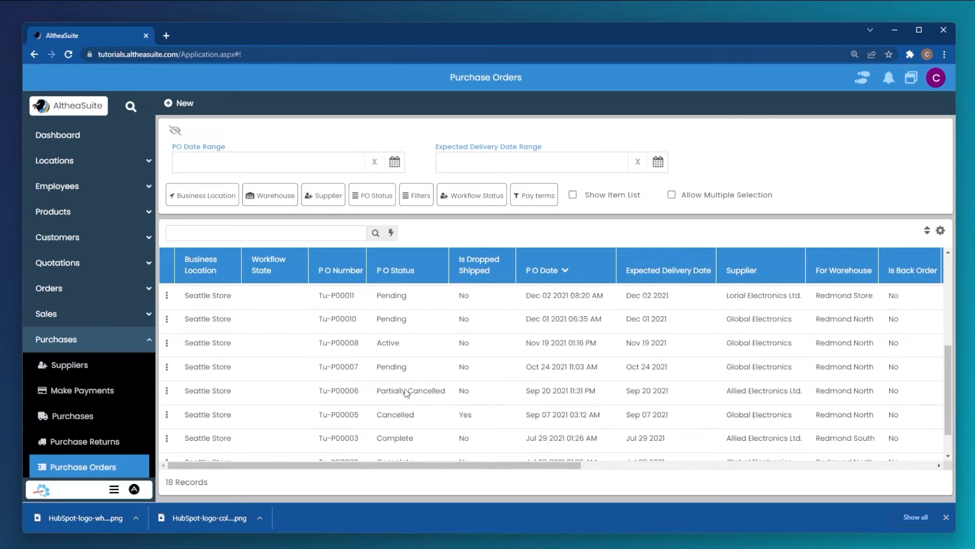
scroll(407, 393, "down", 1)
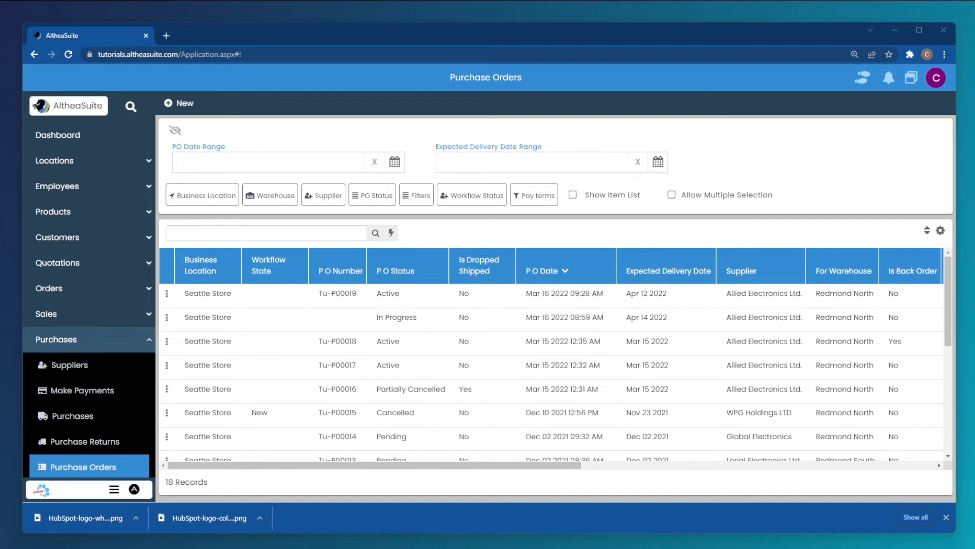
Start a new purchase from the newest Allied Electronics Ltd. purchase order to receive its items.
left_click(167, 293)
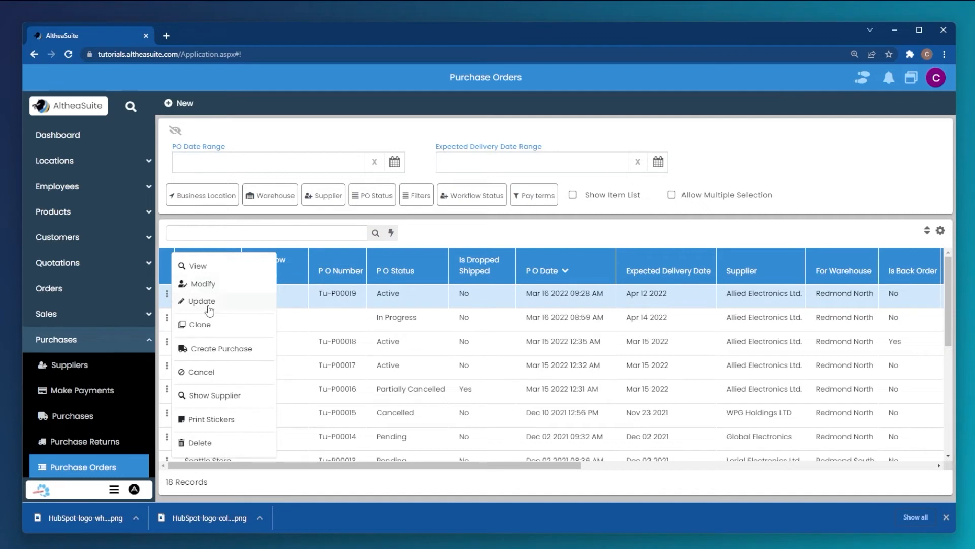
left_click(258, 350)
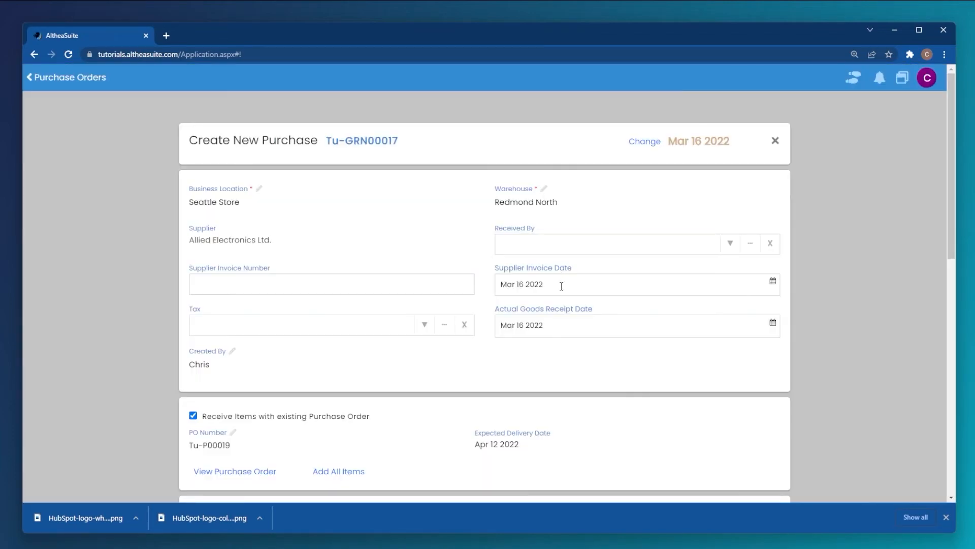
scroll(346, 357, "down", 7)
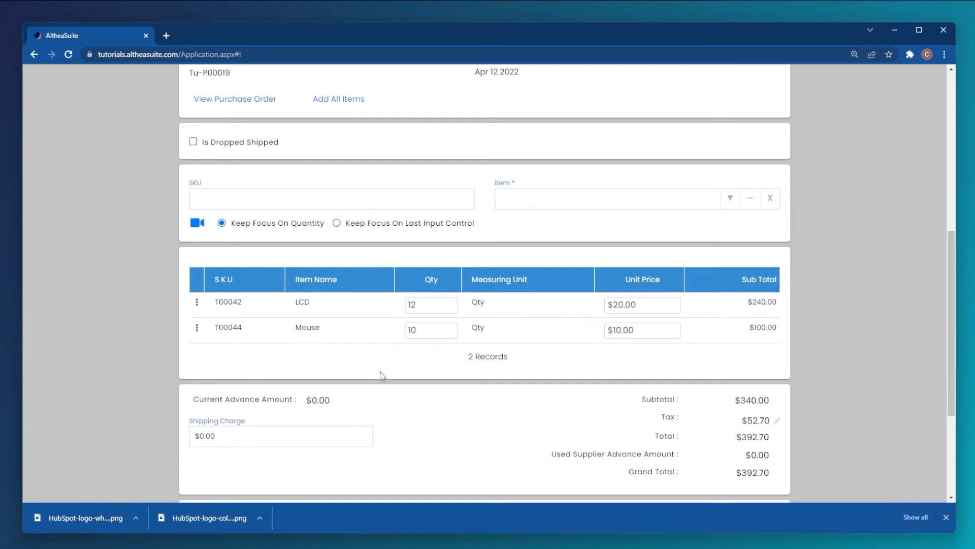
Set the received LCD quantity to 6 and create the purchase.
left_click(434, 307)
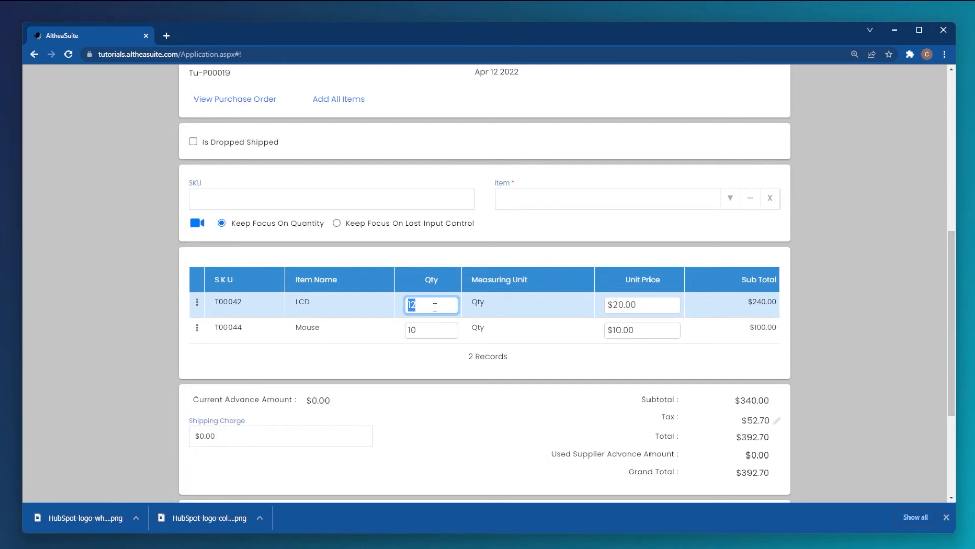
type("6")
left_click(551, 394)
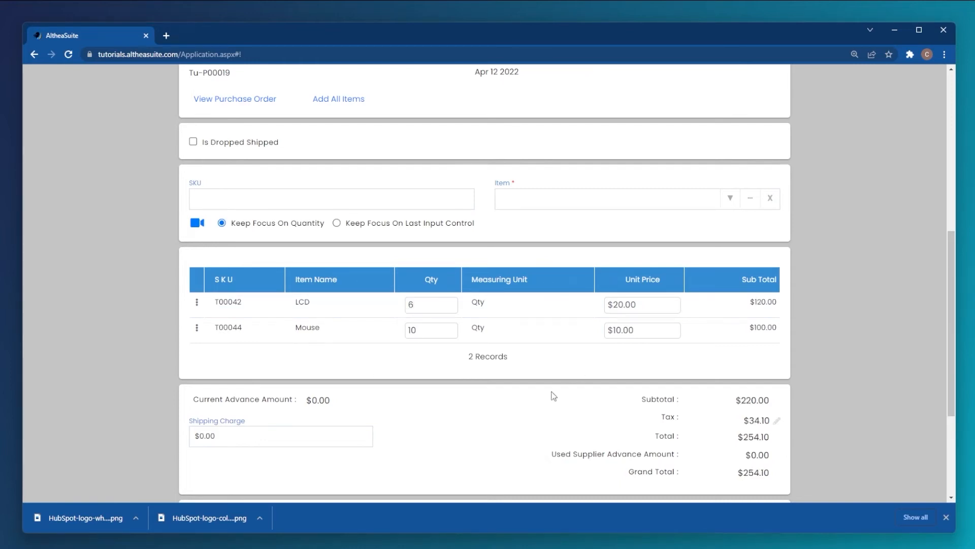
scroll(498, 379, "down", 3)
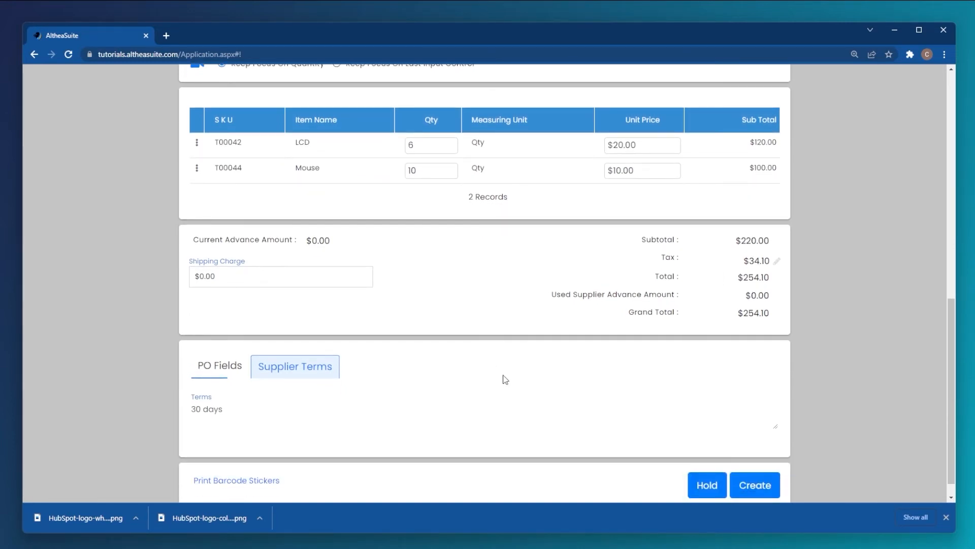
scroll(501, 374, "down", 1)
left_click(765, 459)
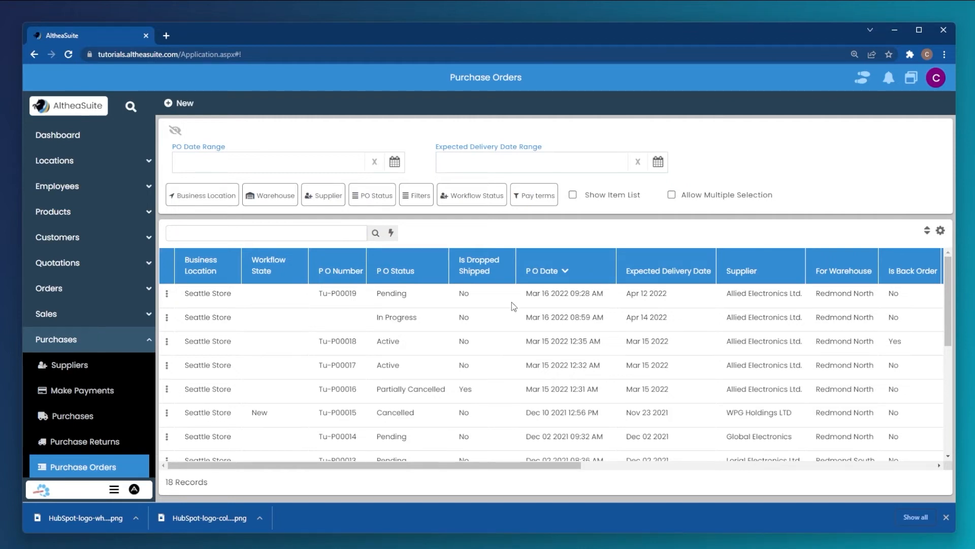
Check the received purchase order's status and open the newest record in Purchases for editing.
left_click_drag(320, 294, 351, 294)
left_click(407, 299)
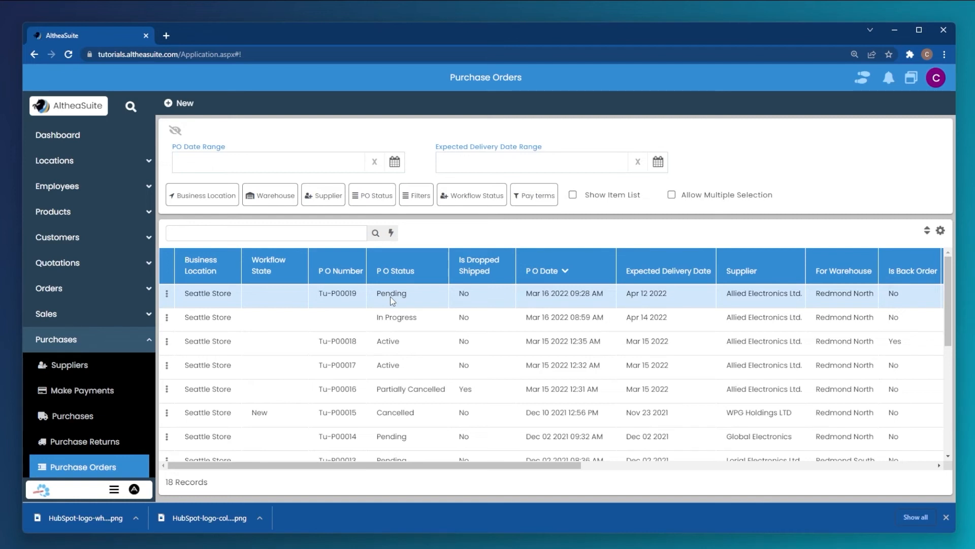
left_click(84, 421)
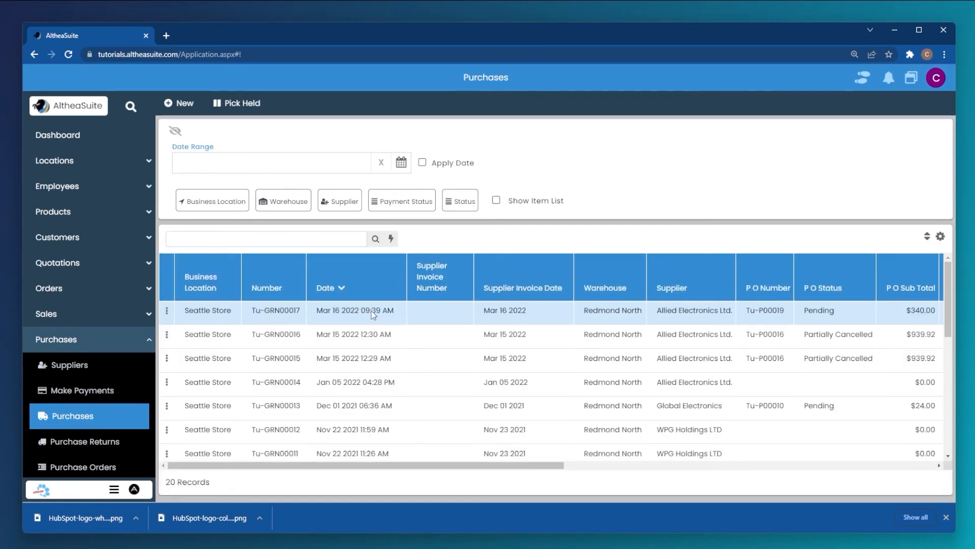
left_click(167, 311)
left_click(199, 321)
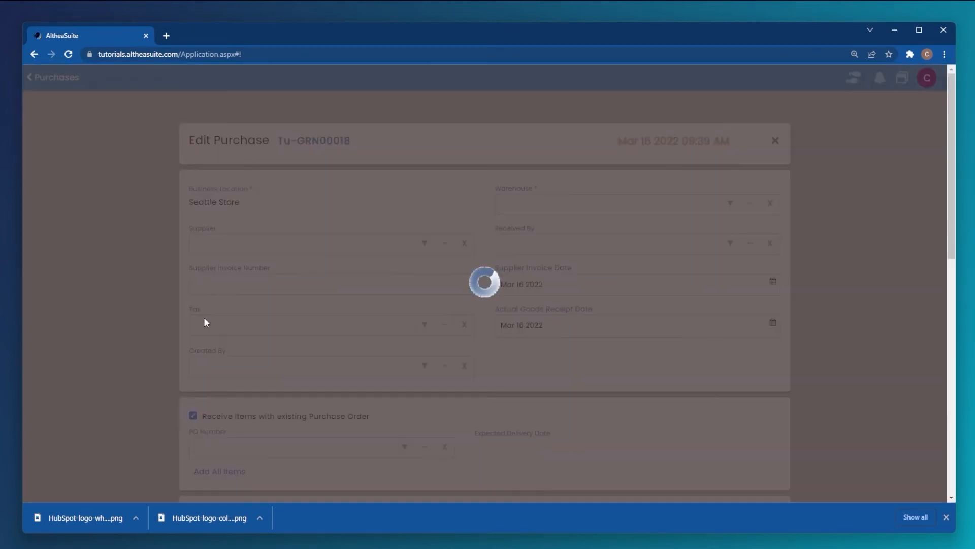
Review the purchase record's received quantities, totals and PO fields, and close it without changes.
scroll(305, 330, "down", 6)
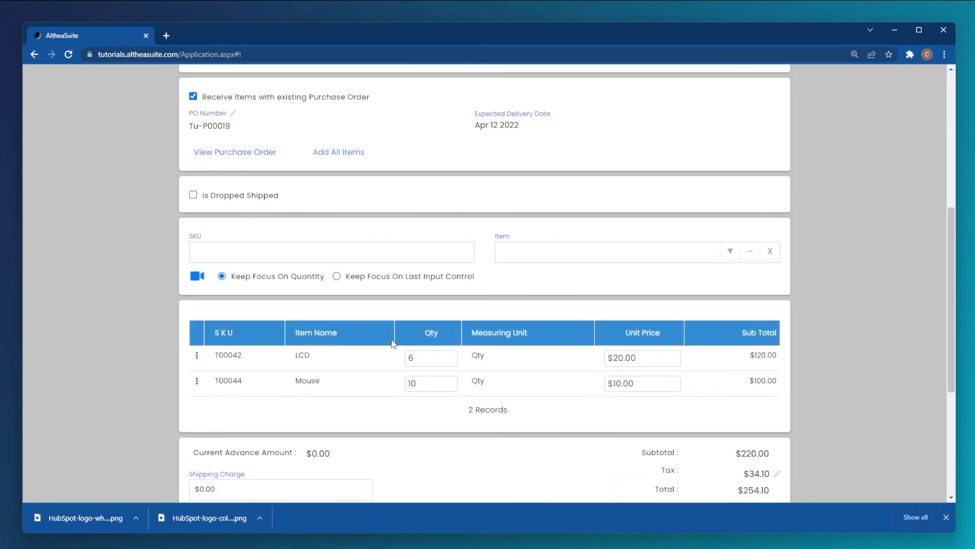
left_click(438, 385)
left_click(388, 410)
scroll(391, 410, "down", 5)
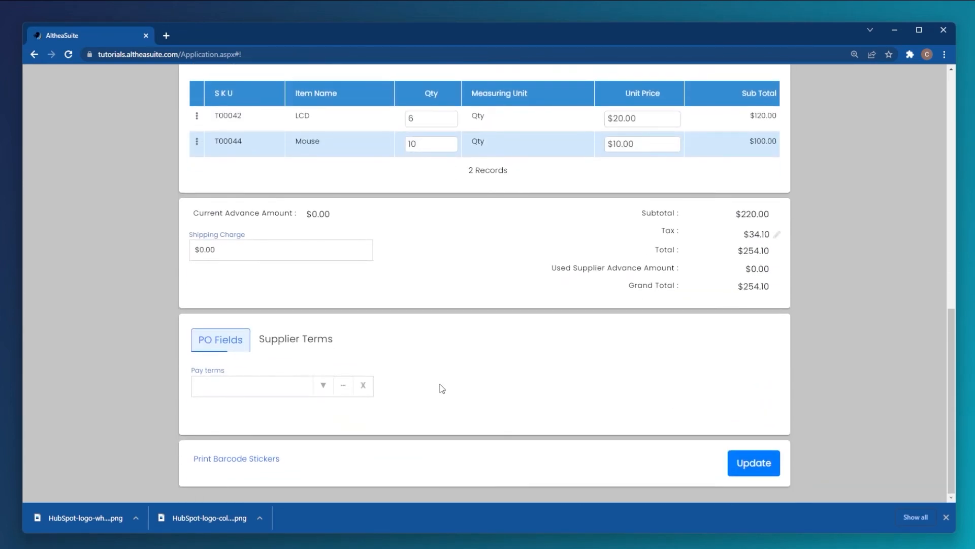
scroll(442, 388, "up", 10)
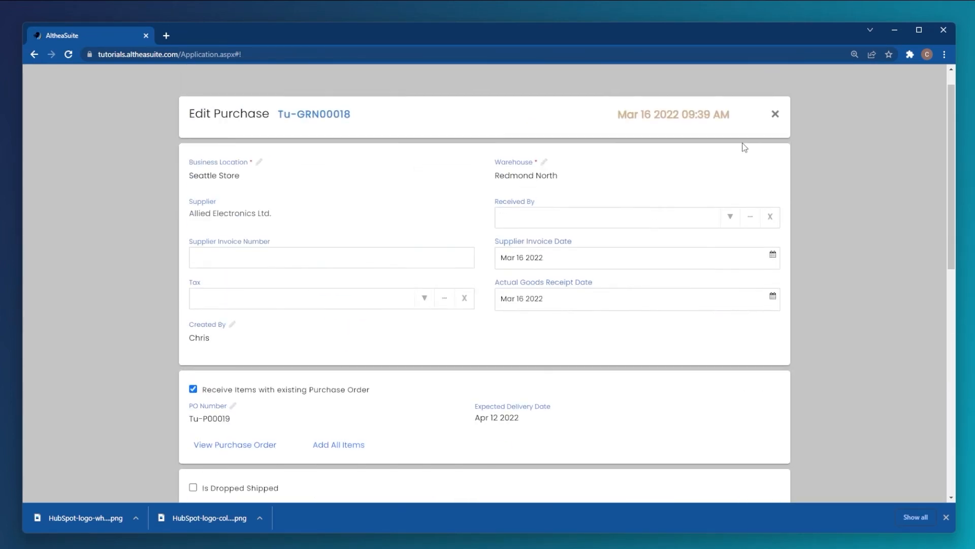
left_click(775, 114)
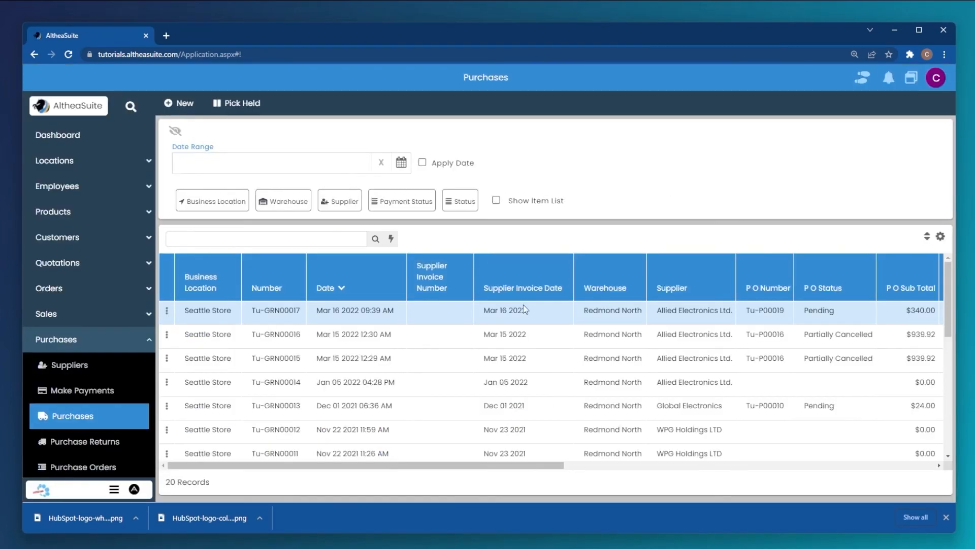
Show the inventory's stock transactions to check the received LCD and Mouse items.
left_click(148, 349)
scroll(120, 366, "down", 3)
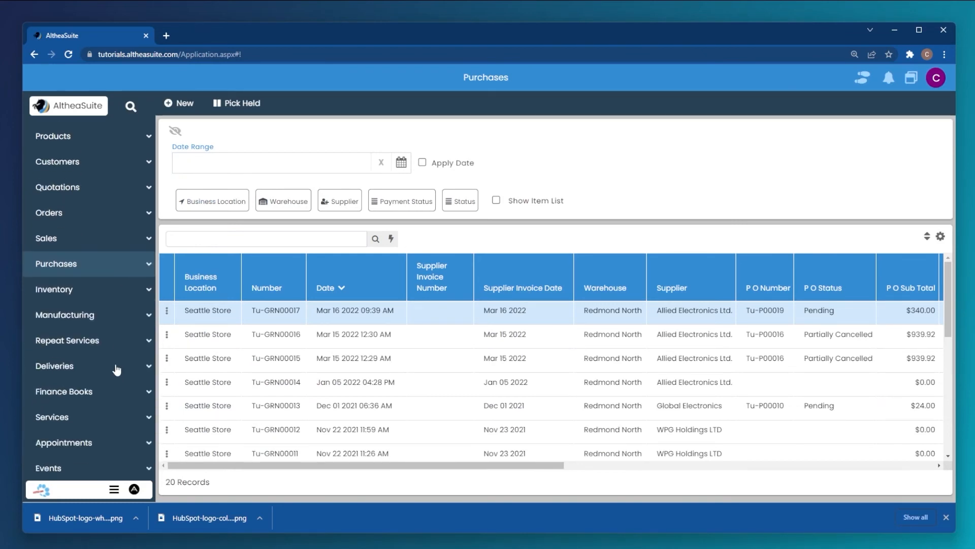
left_click(72, 265)
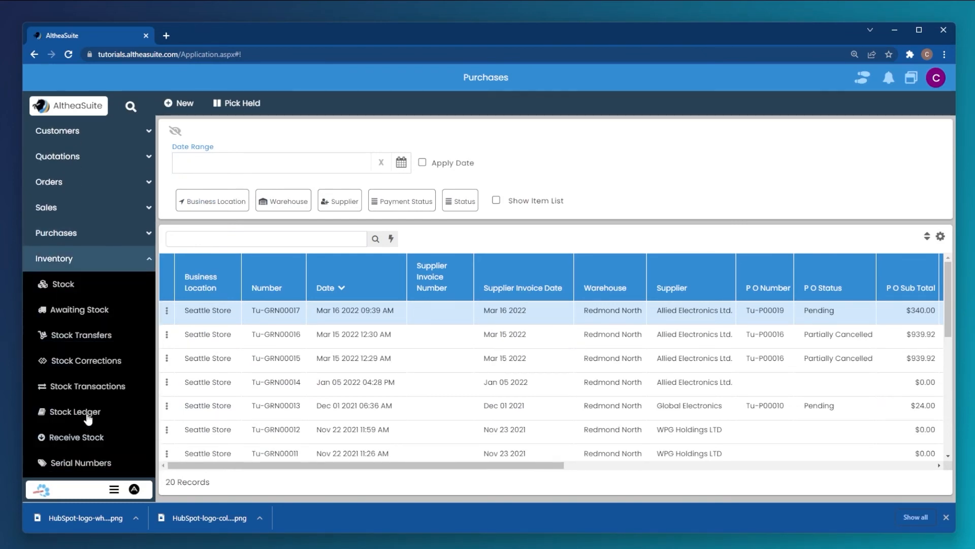
left_click(103, 395)
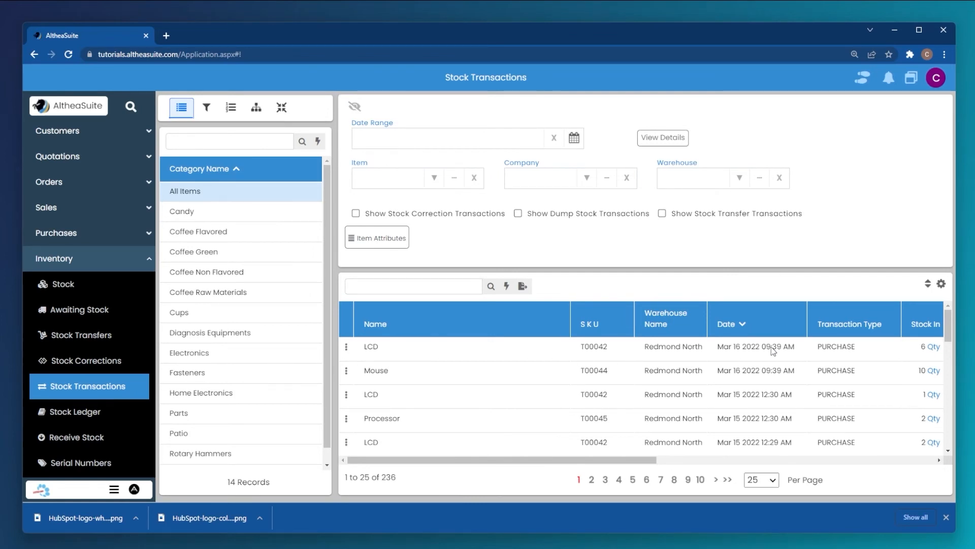
Examine the stock-in quantities of the newest LCD and Mouse transactions in the stock transactions list.
scroll(762, 353, "right", 5)
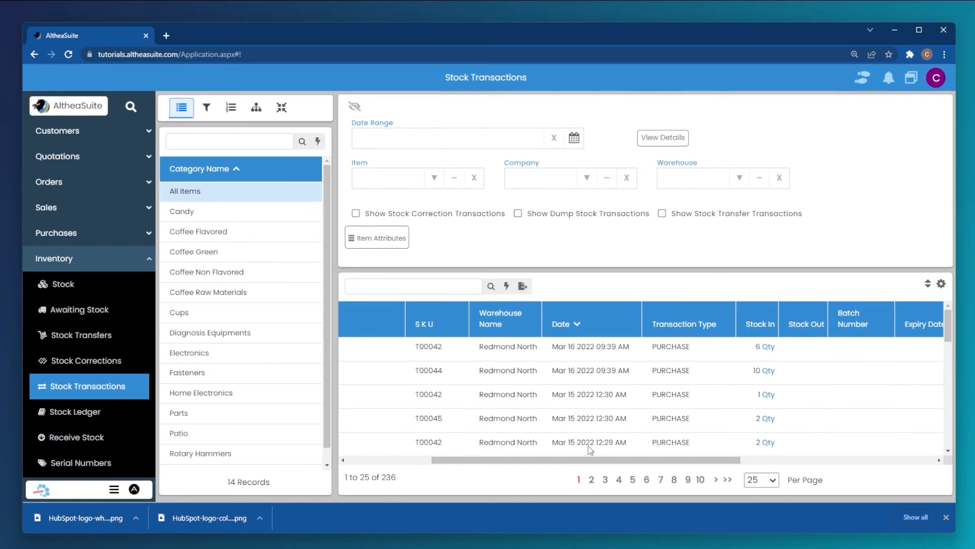
left_click_drag(592, 461, 613, 465)
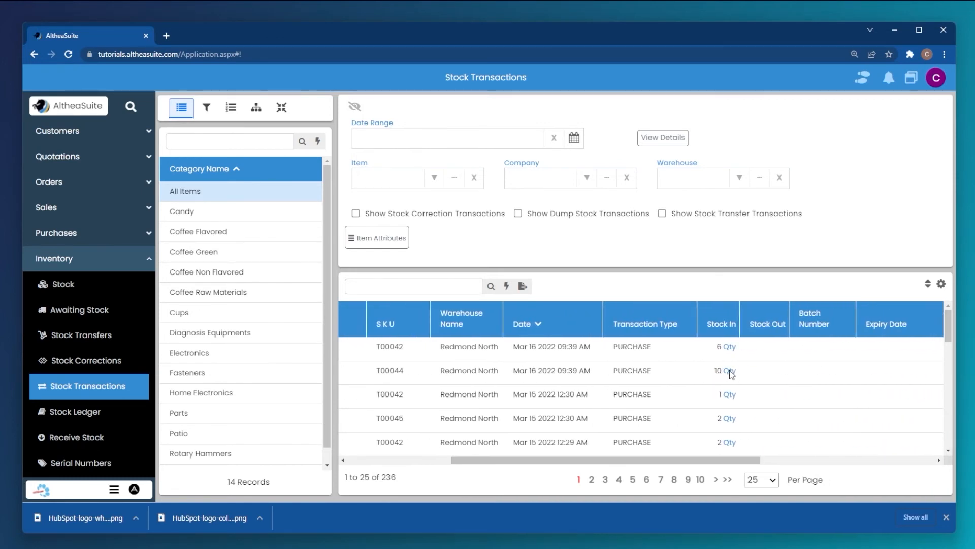
left_click_drag(644, 460, 543, 460)
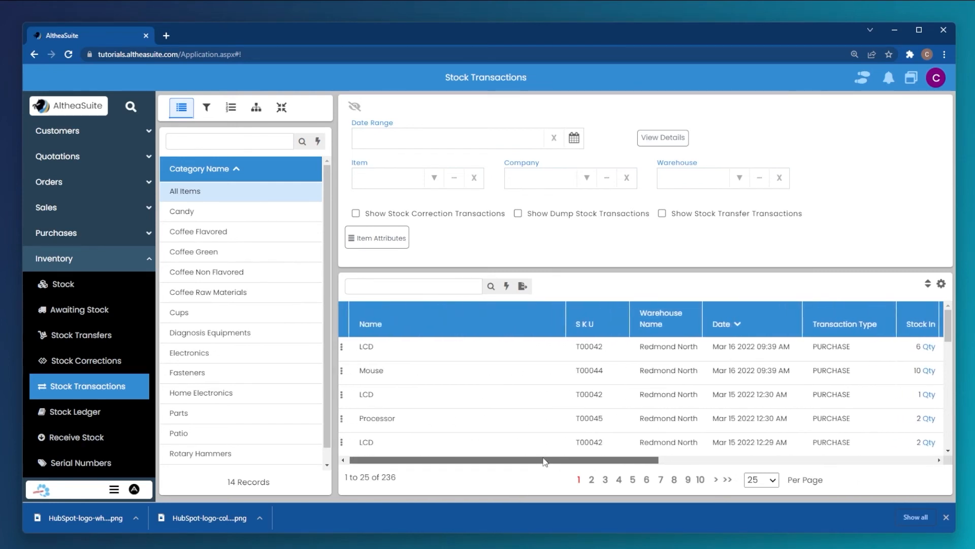
Start a new purchase from the newest pending purchase order to receive its remaining items.
left_click(146, 262)
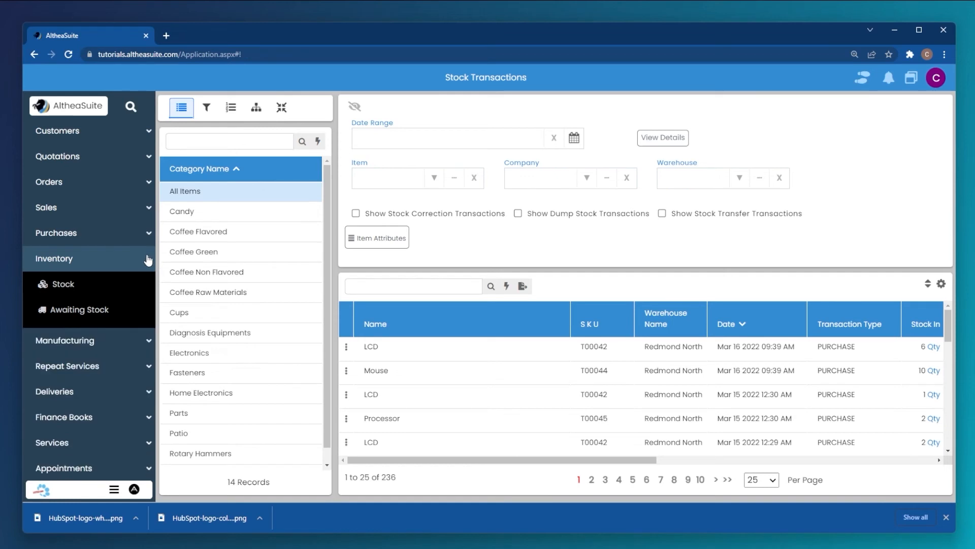
left_click(103, 237)
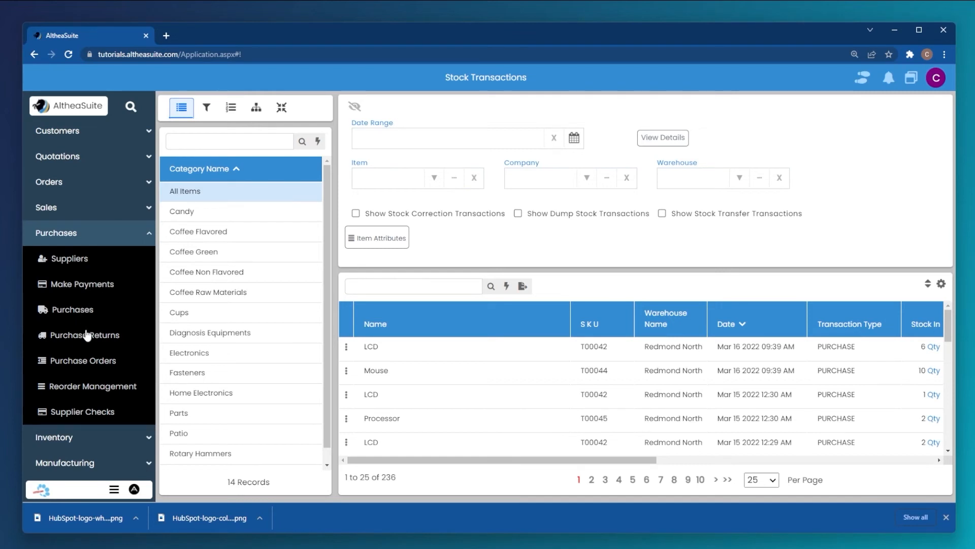
left_click(90, 361)
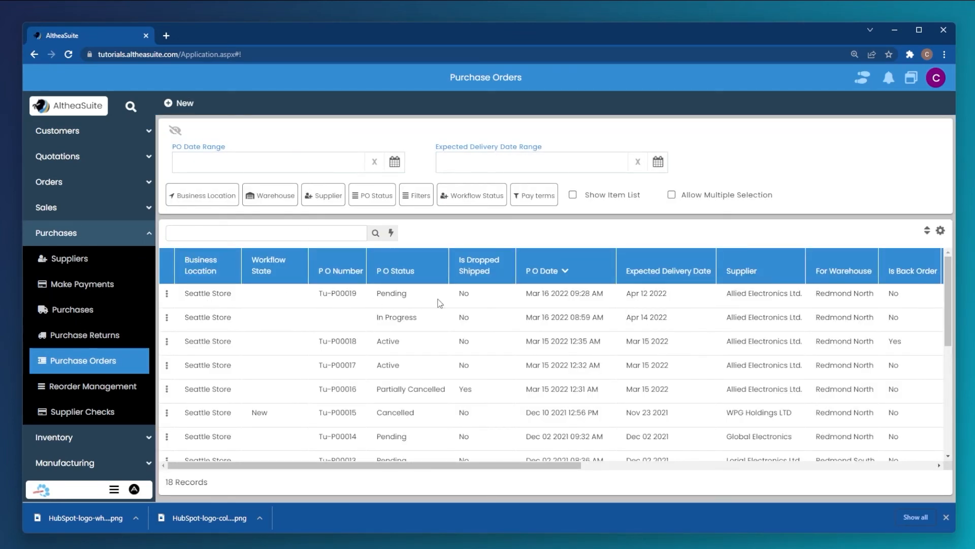
left_click(167, 294)
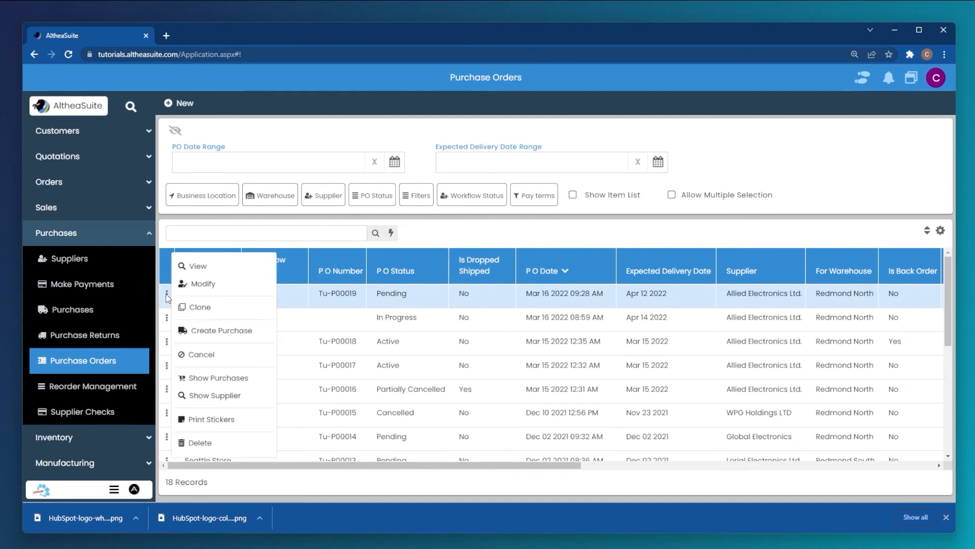
left_click(251, 333)
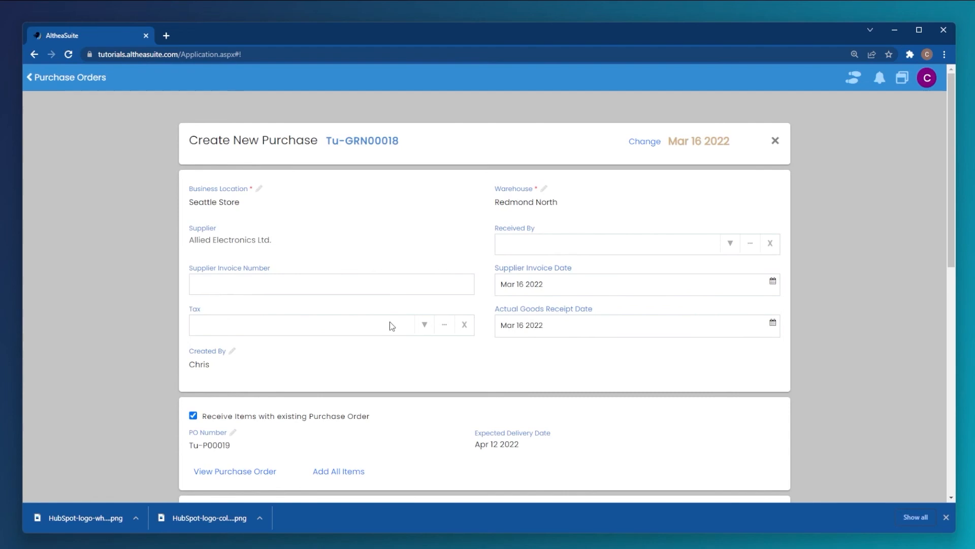
Review the remaining LCD line, totals and supplier terms, and create the purchase with the prefilled values.
scroll(401, 330, "down", 2)
scroll(404, 331, "down", 3)
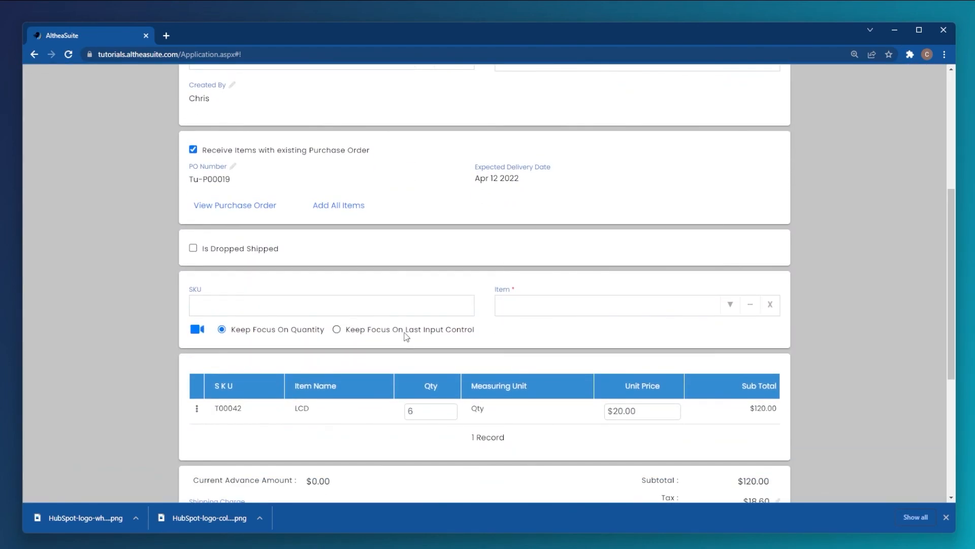
scroll(406, 336, "down", 1)
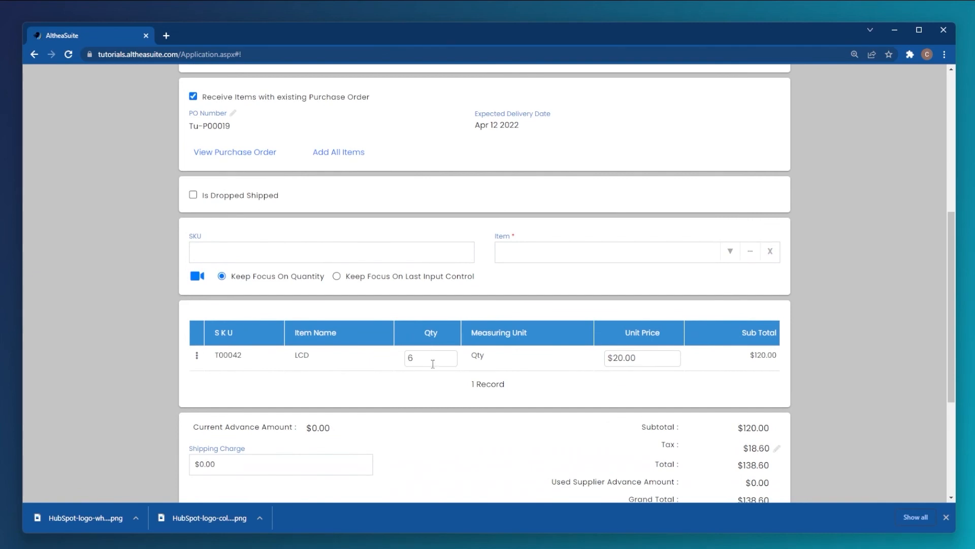
scroll(433, 363, "down", 2)
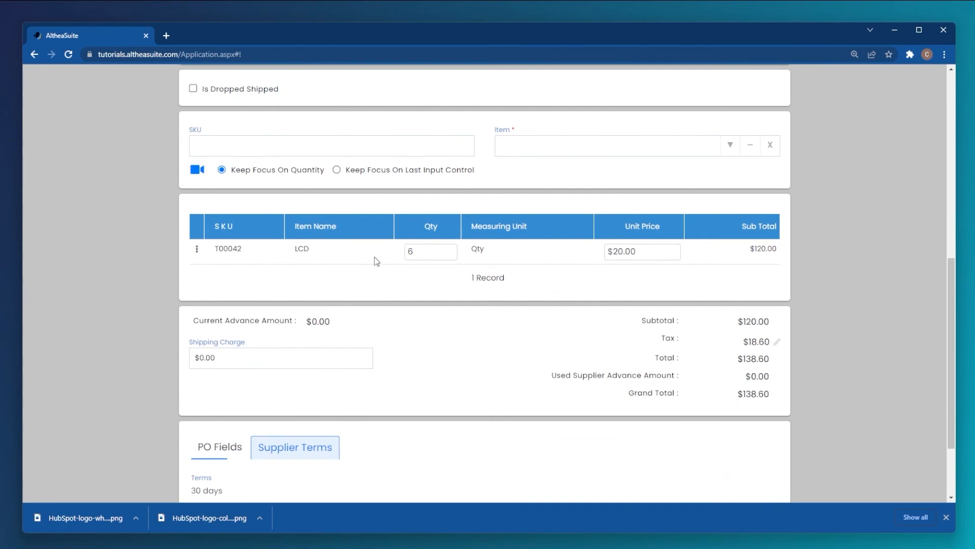
scroll(386, 277, "down", 2)
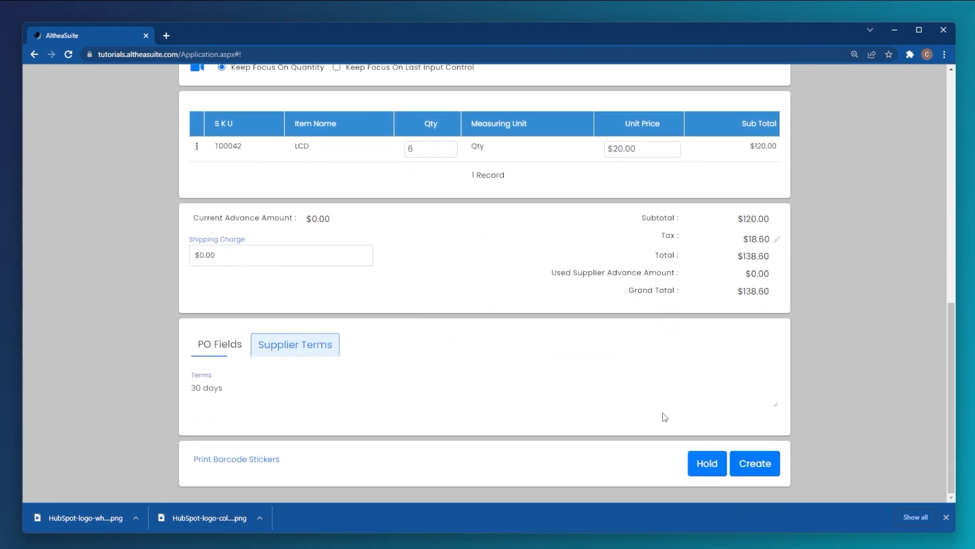
left_click(758, 463)
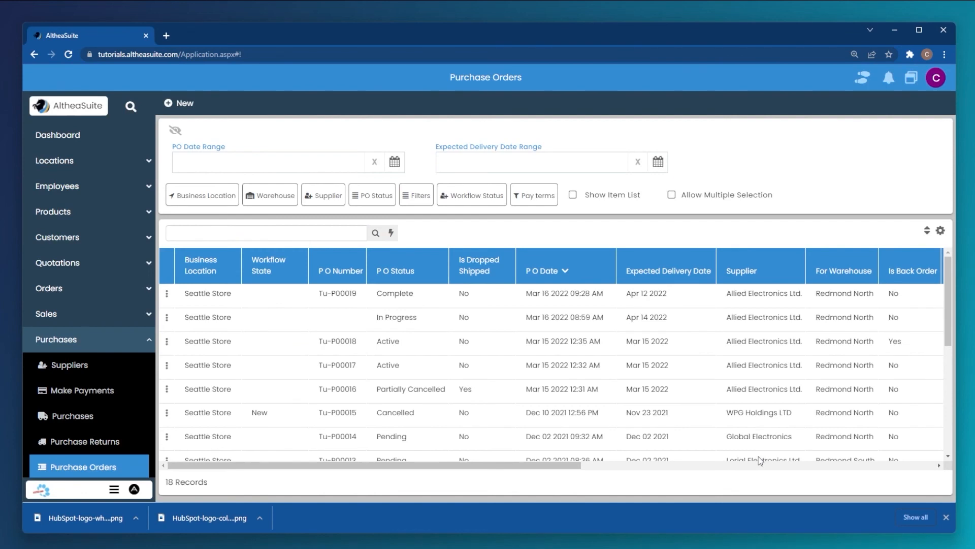
Check the newest purchase order's status and show the Purchases list with the records received against it.
left_click_drag(414, 294, 378, 297)
left_click(378, 296)
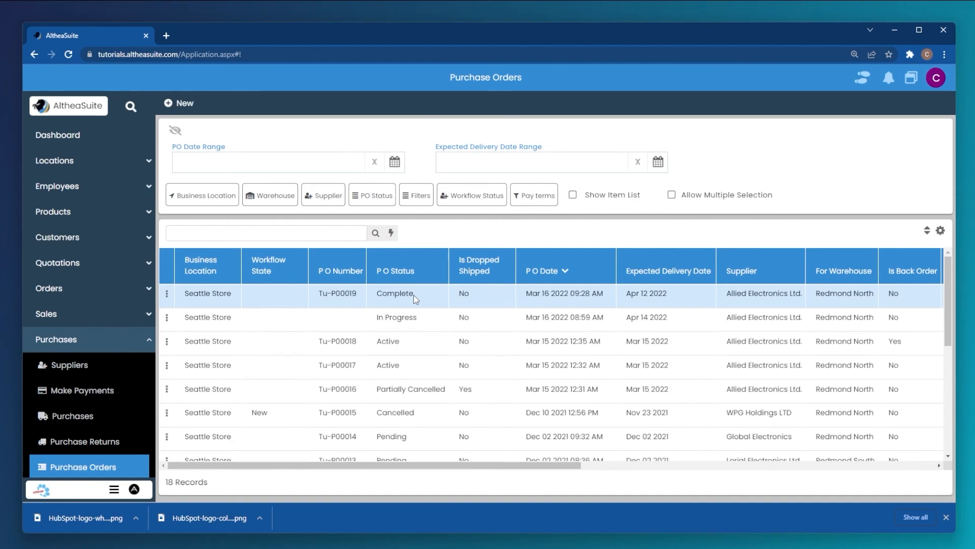
left_click(85, 417)
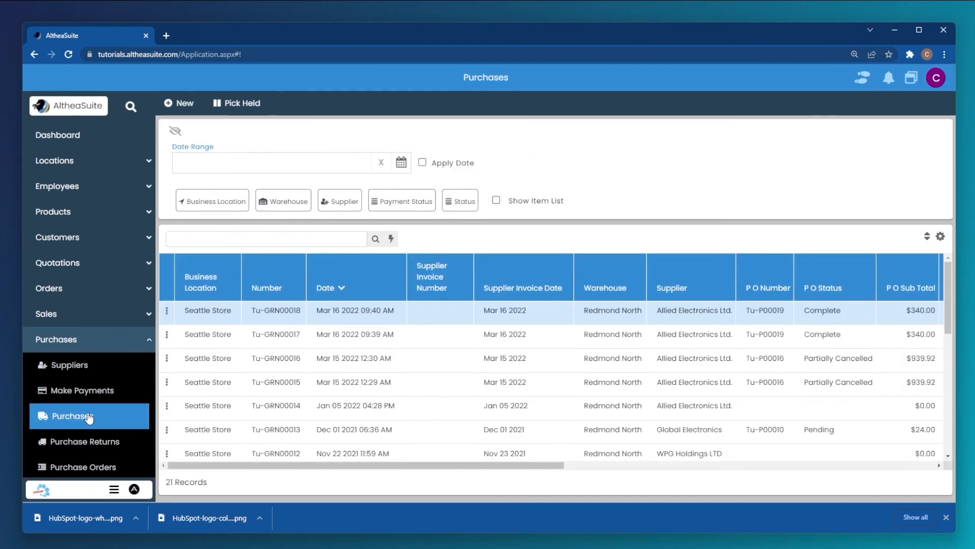